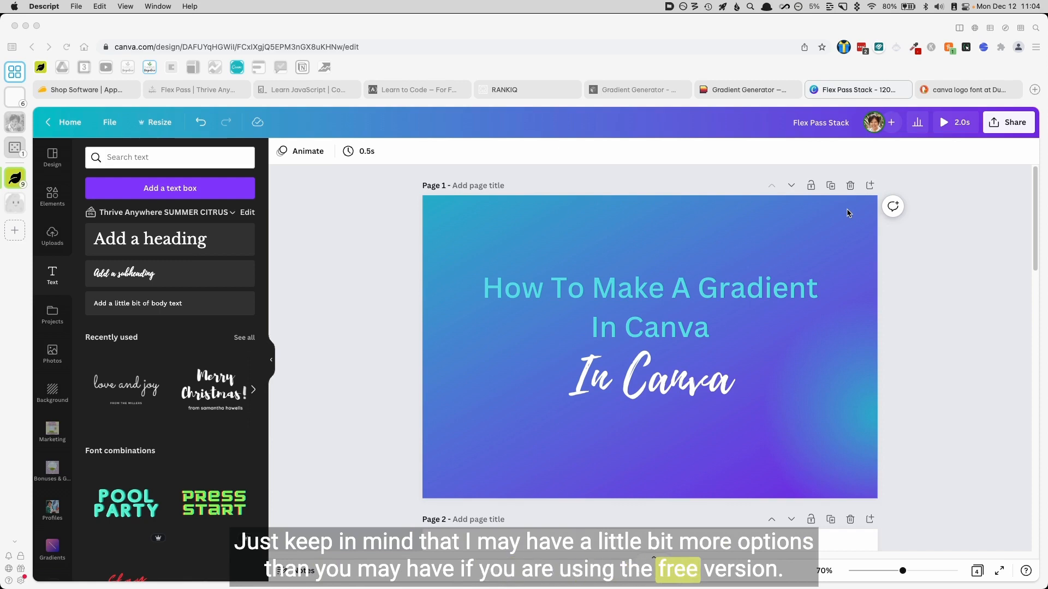
Delete the blue-purple gradient background, the "How To Make A Gradient In Canva" title and the teal glow from page 1.
left_click(938, 274)
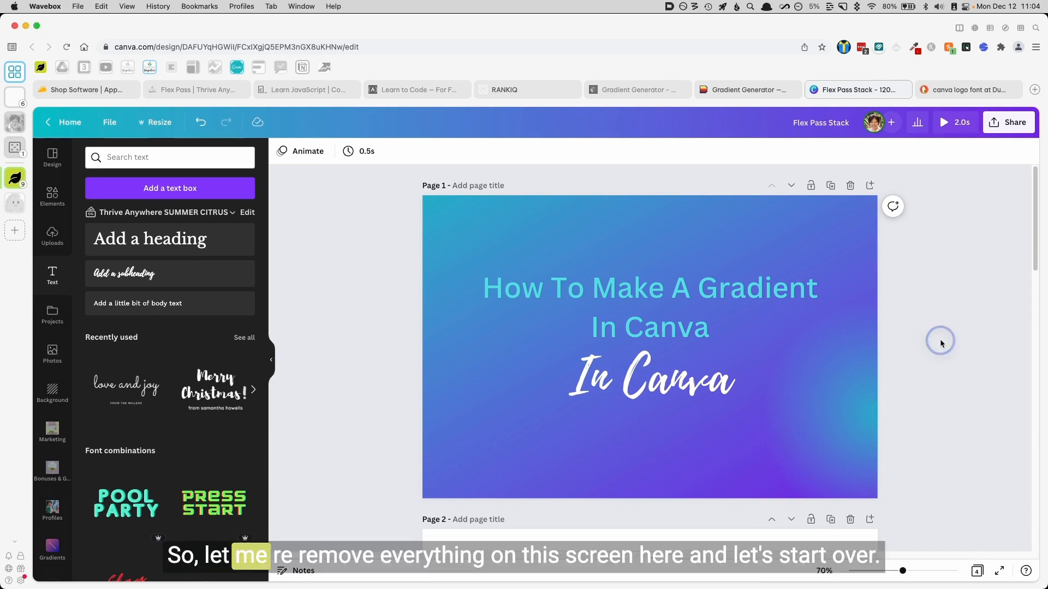
left_click(846, 279)
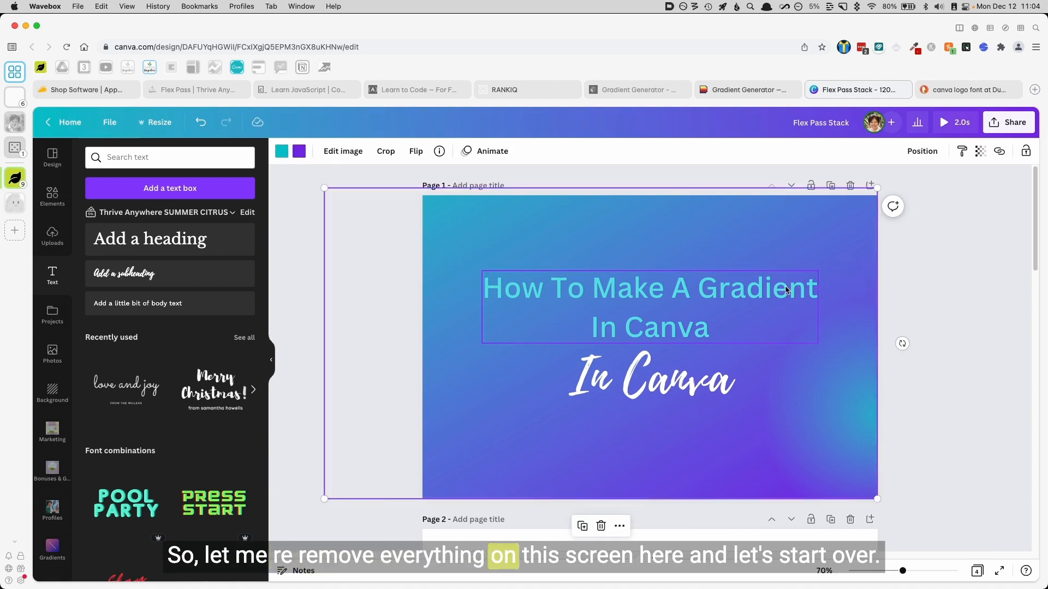
key("Delete")
left_click(664, 297)
key("Delete")
left_click(793, 407)
key("Delete")
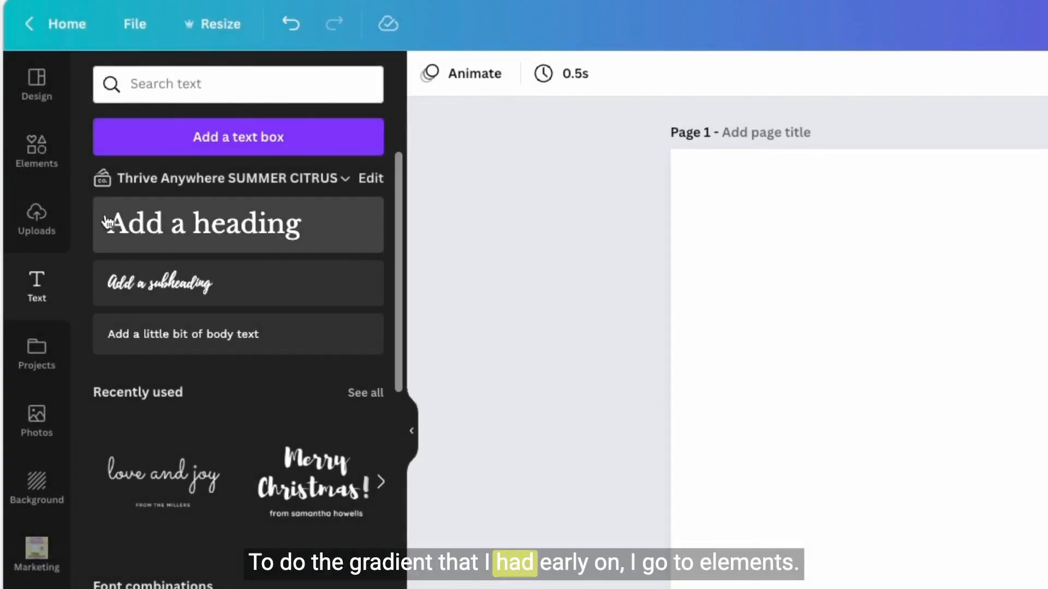
Add the red fade-to-transparent square from the Gradient collection of the graphics elements to page 1.
left_click(48, 167)
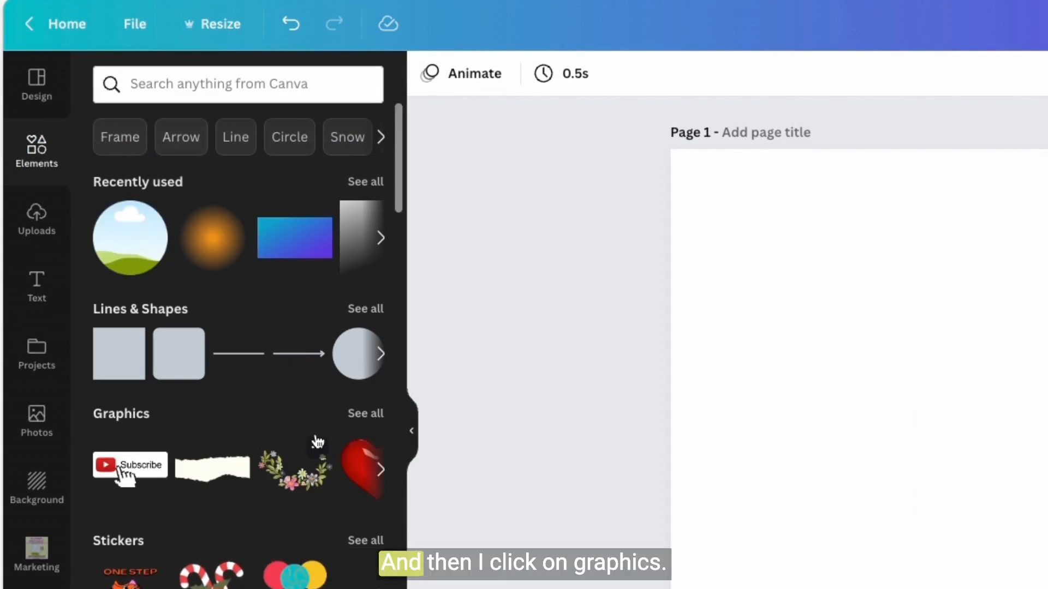
left_click(144, 415)
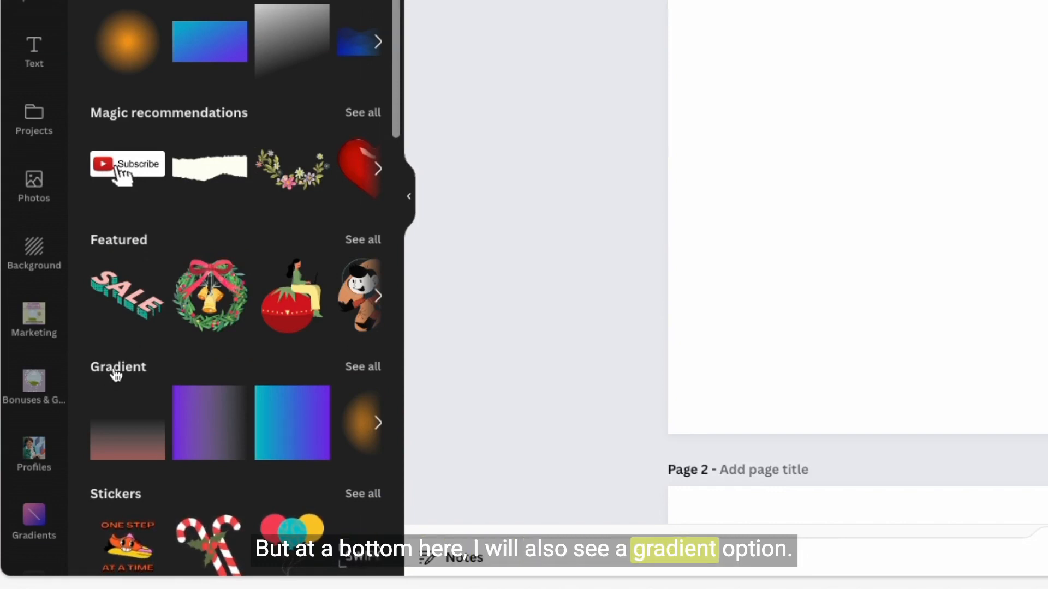
left_click(116, 372)
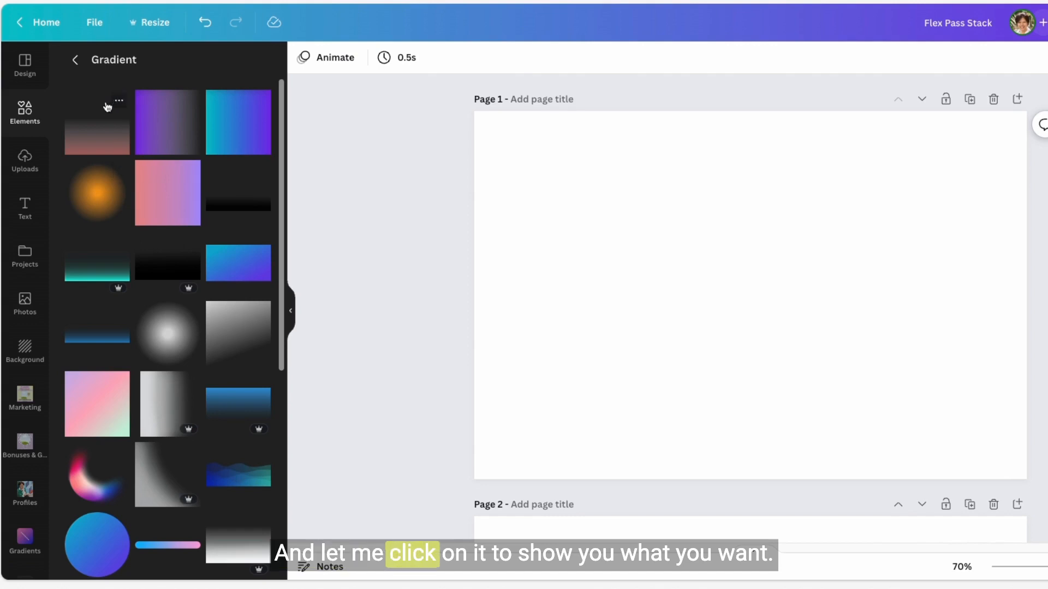
left_click(100, 127)
Delete the leftover "In Canva" script text and enlarge the red gradient square toward the page's upper-left corner.
left_click(727, 327)
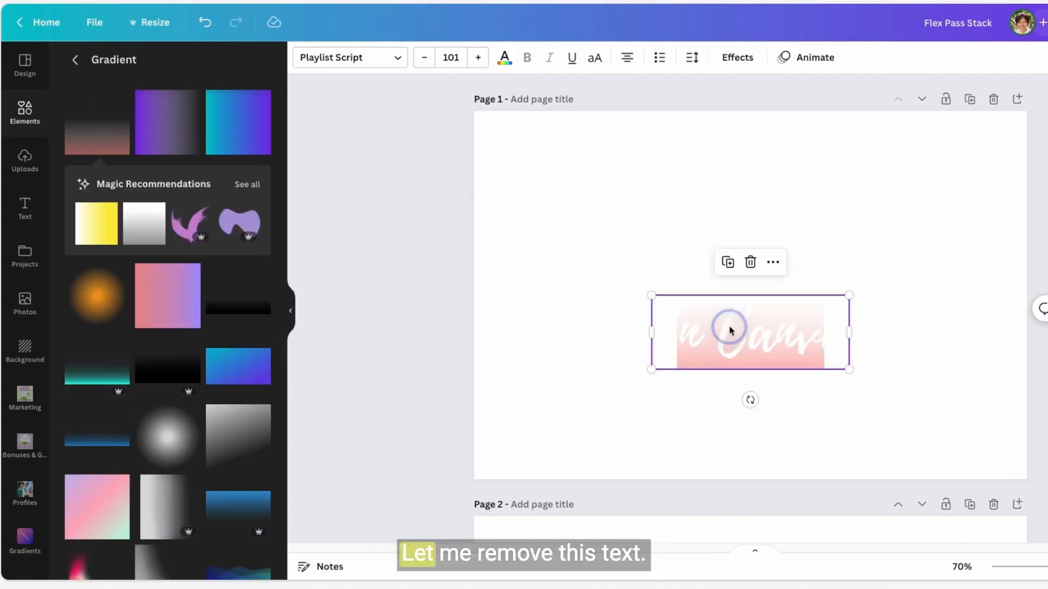
key("Delete")
left_click(732, 320)
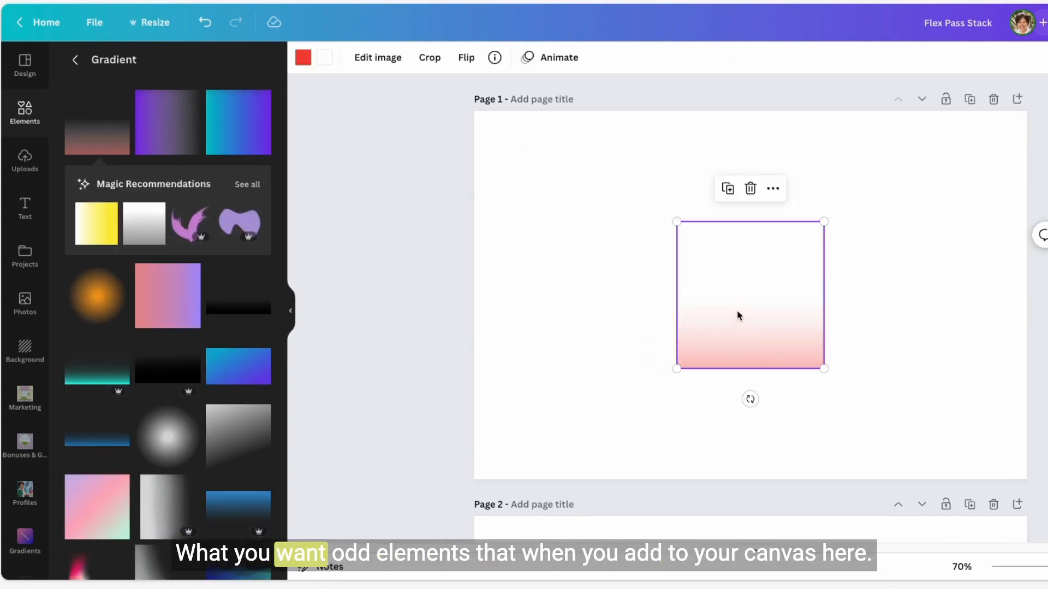
left_click_drag(676, 221, 571, 116)
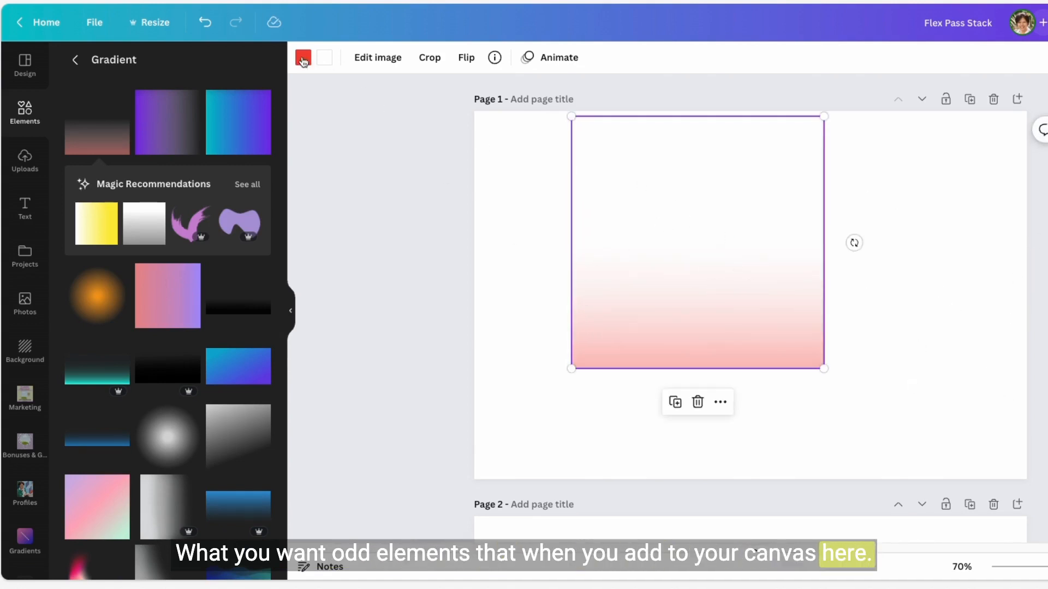
Recolour the gradient square with brand palette colours, changing red to yellow and white to orange.
left_click(301, 58)
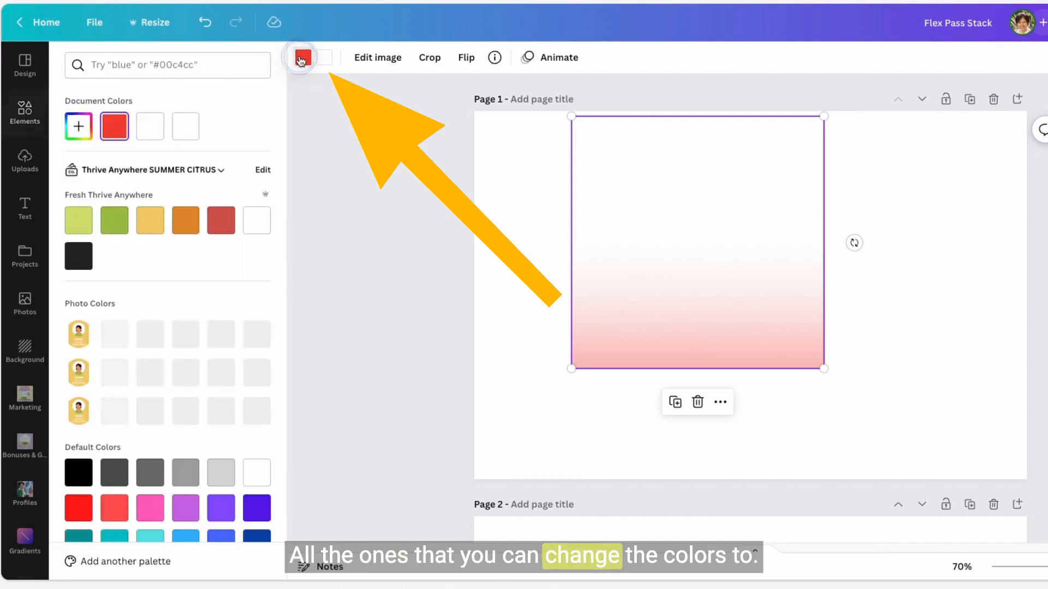
left_click(150, 219)
left_click(324, 58)
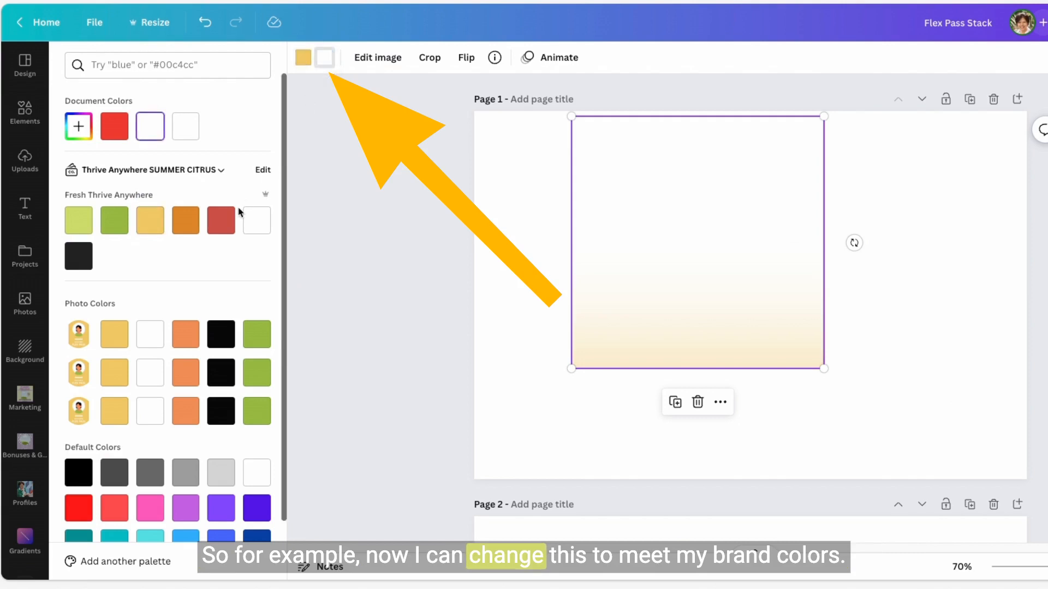
left_click(192, 219)
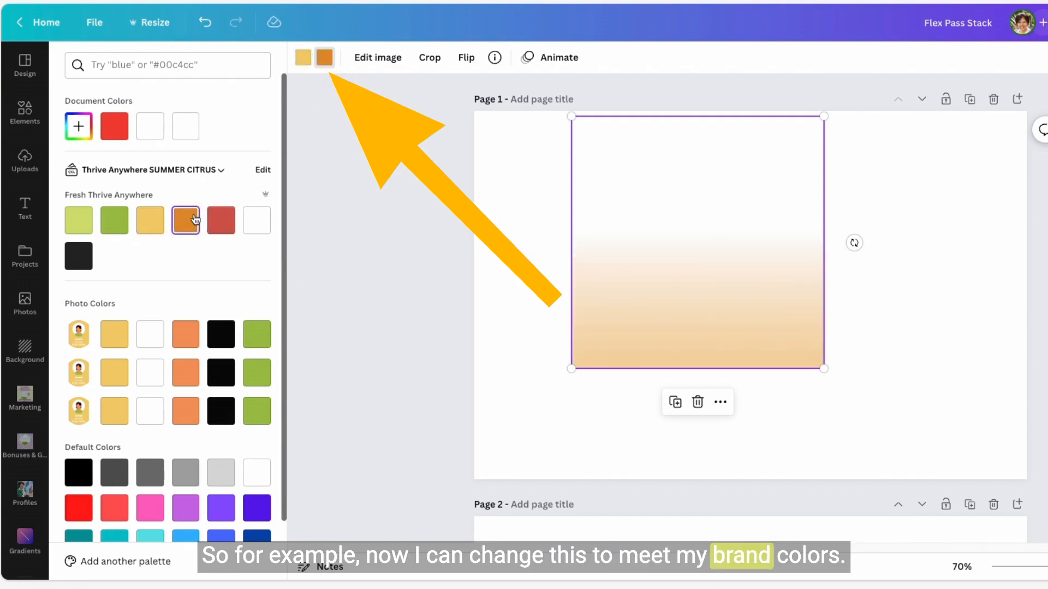
Add the peach-to-pink gradient bar from the Gradient collection of the graphics elements to page 1.
left_click(24, 112)
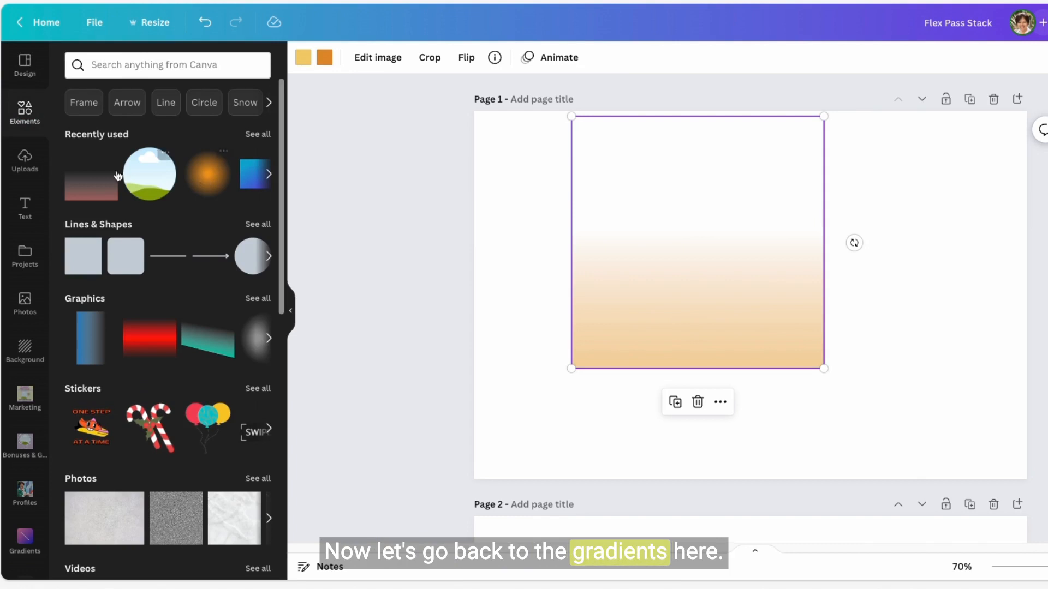
left_click(87, 299)
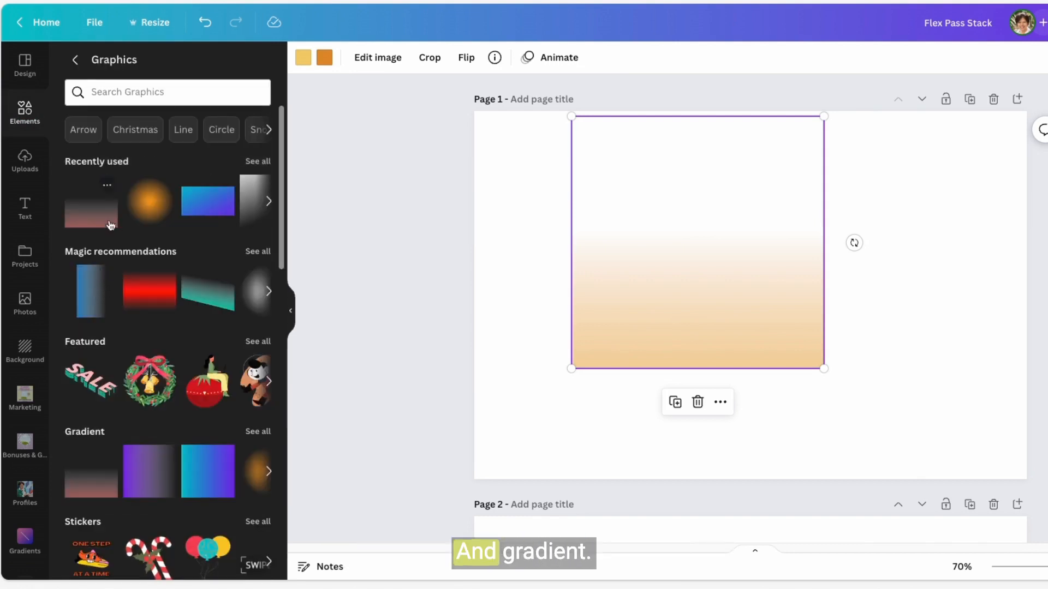
left_click(89, 430)
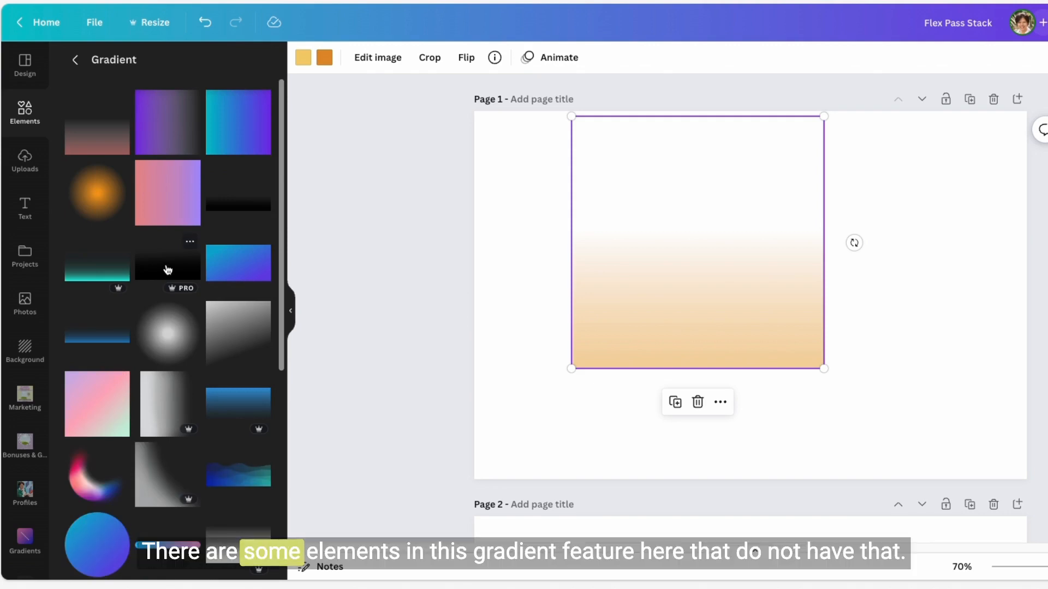
scroll(167, 269, "down", 1)
scroll(167, 269, "down", 5)
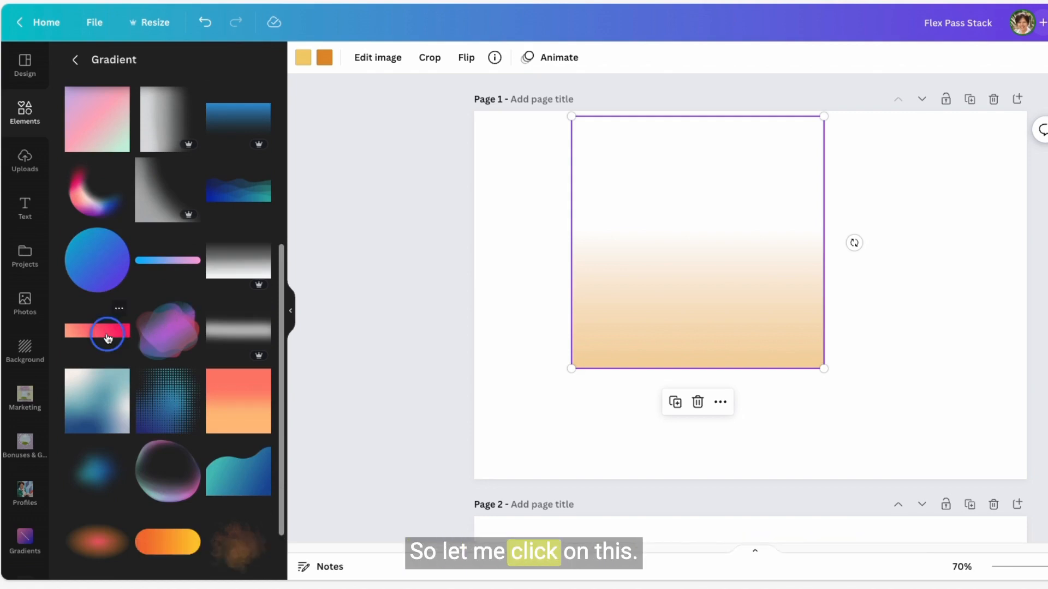
left_click(107, 338)
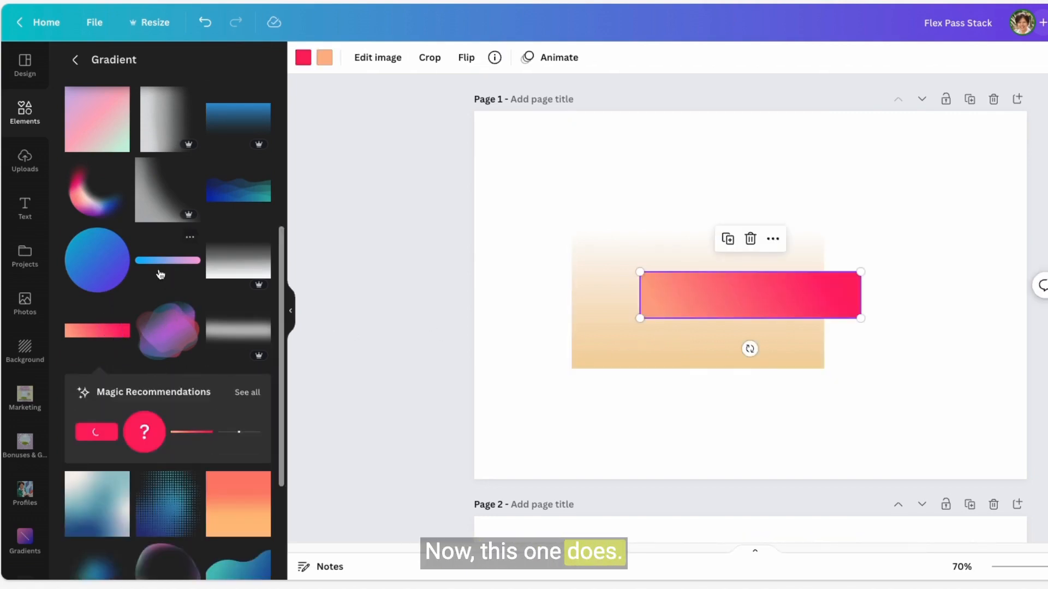
Add the multicolour crescent gradient and spread the graphics apart, with the crescent on the page's left and the bar and orange gradient on its right.
left_click(94, 191)
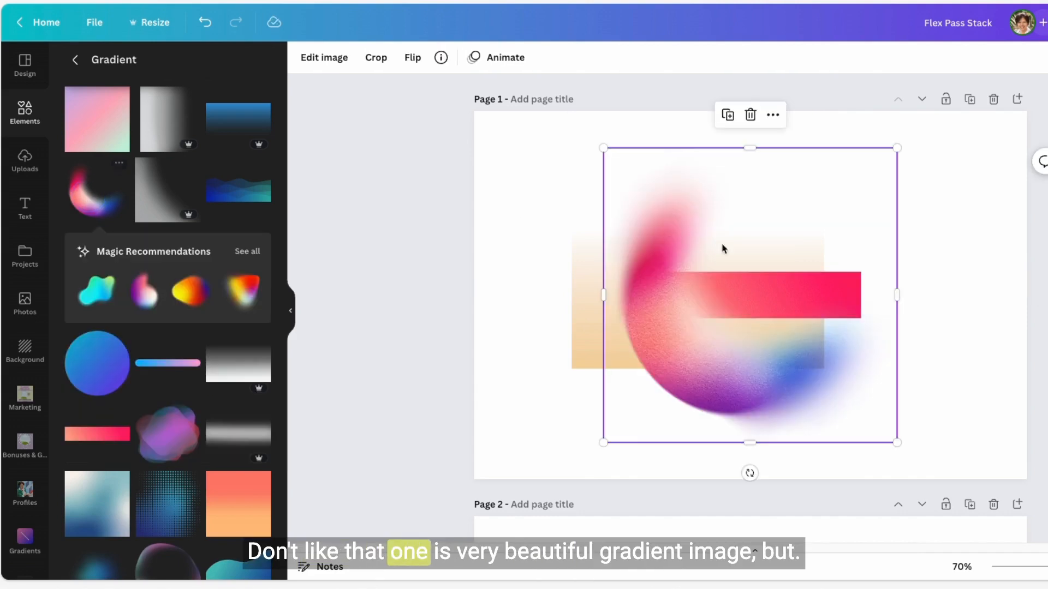
left_click_drag(713, 381, 573, 424)
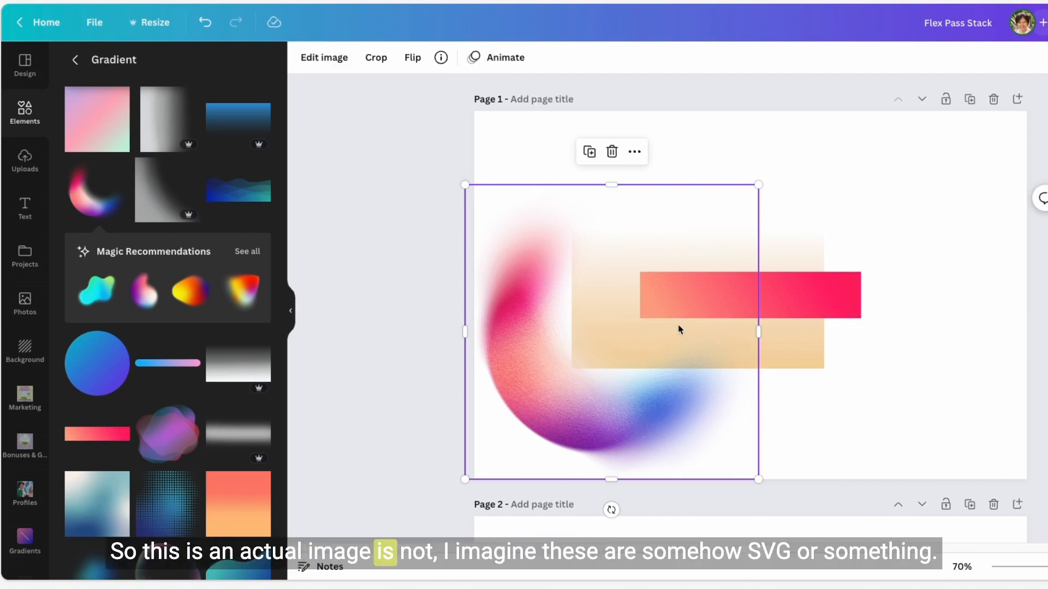
left_click(790, 307)
left_click_drag(788, 302, 966, 237)
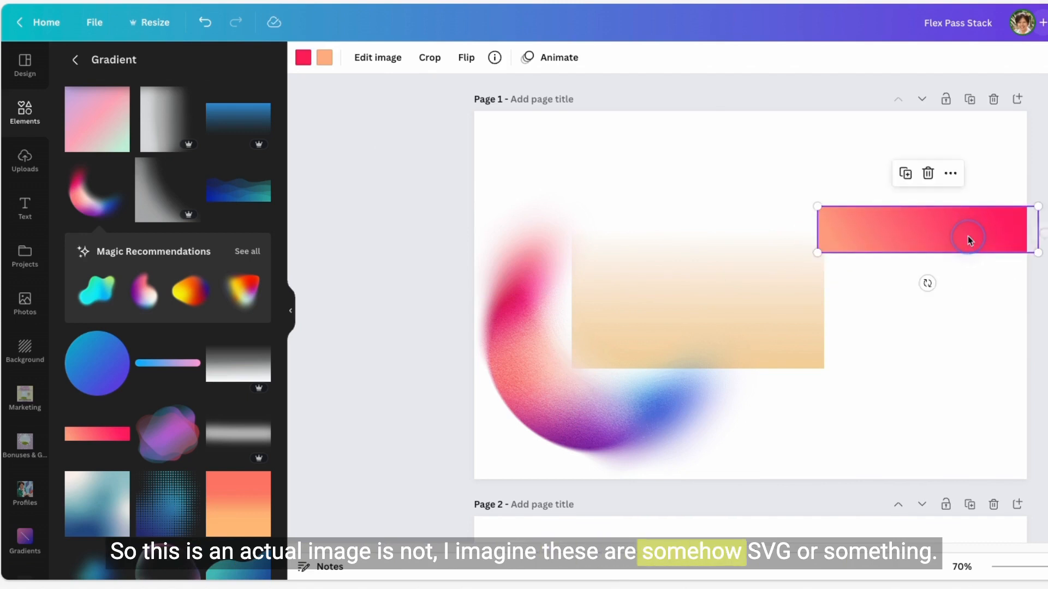
left_click(743, 306)
left_click_drag(783, 300, 973, 397)
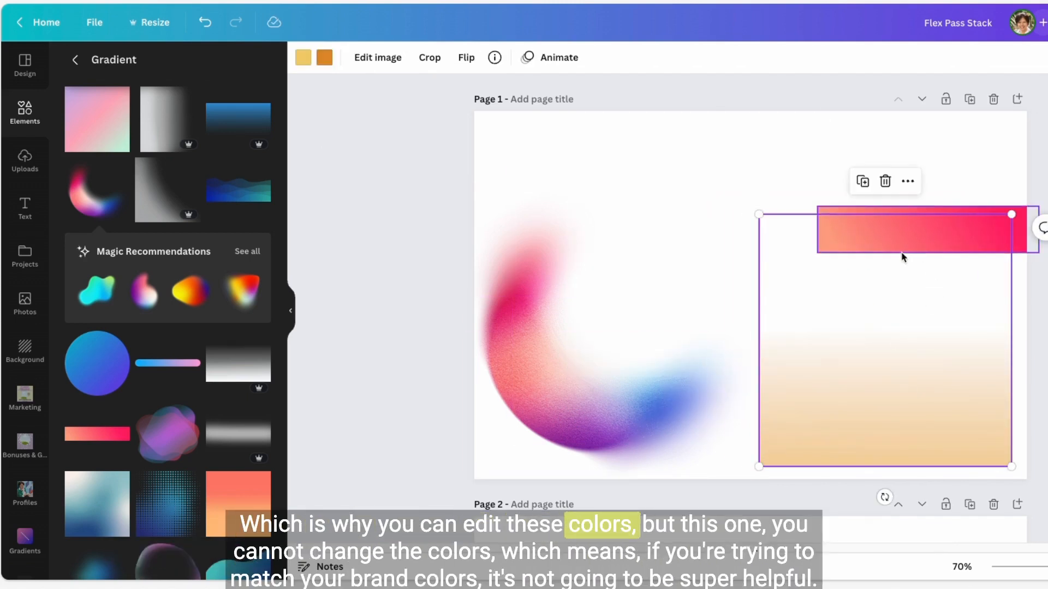
Apply the Myrtle duotone effect to the crescent image and move it slightly toward the page centre.
left_click(546, 348)
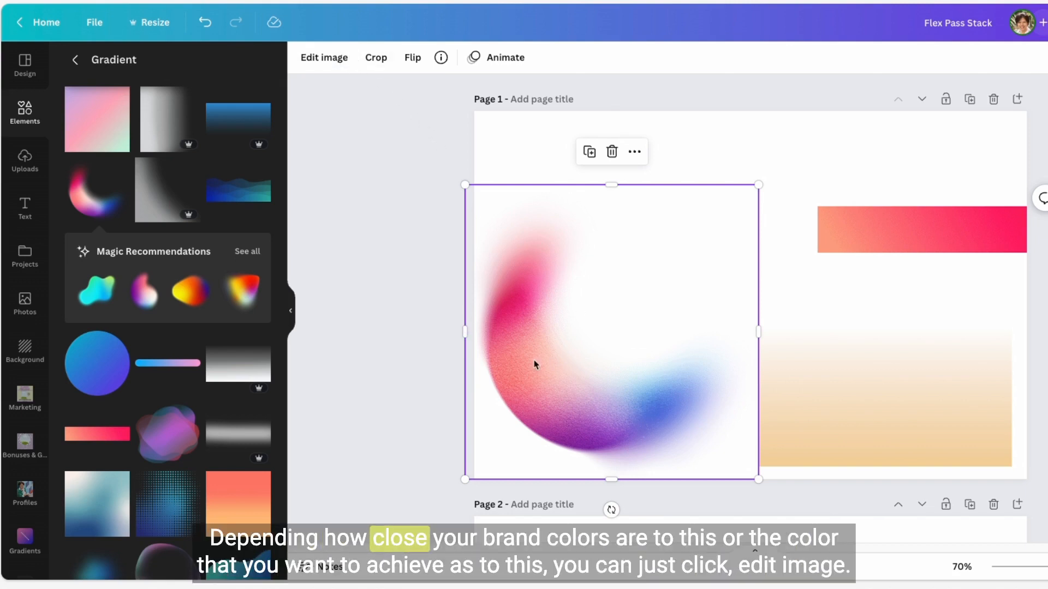
left_click(332, 60)
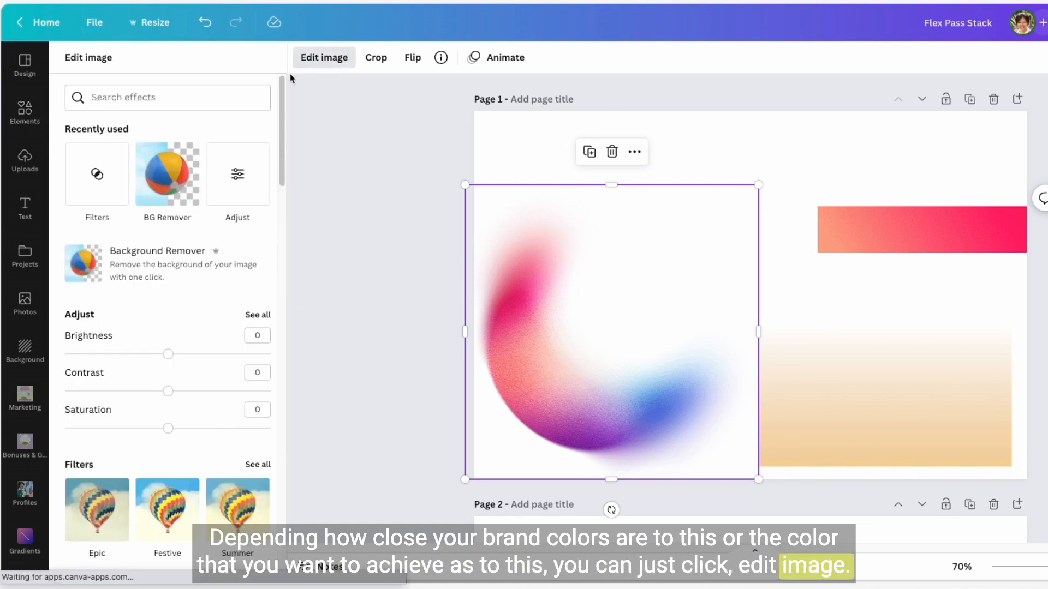
scroll(227, 240, "down", 10)
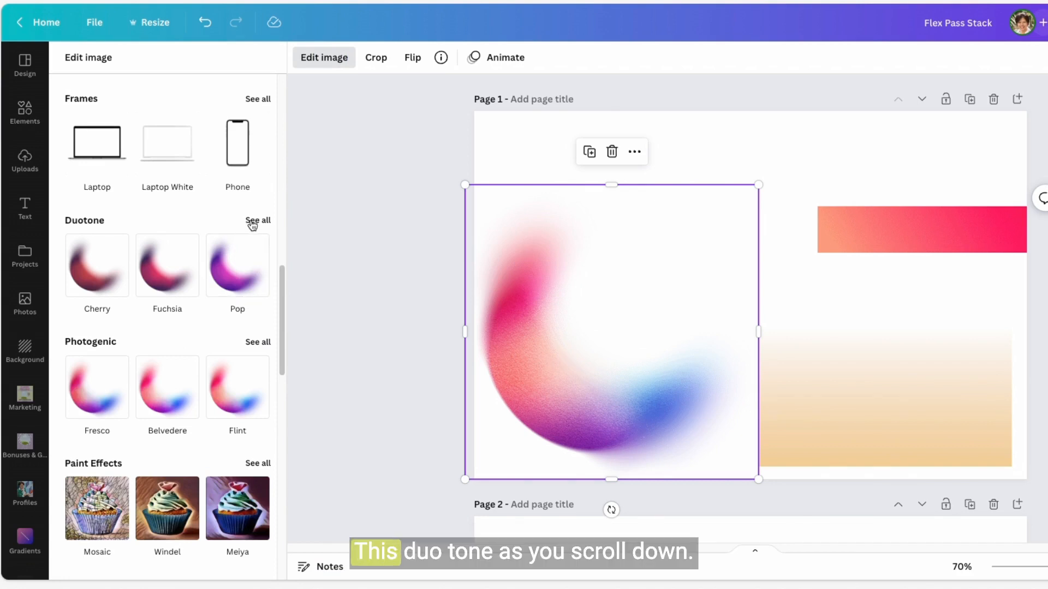
left_click(252, 223)
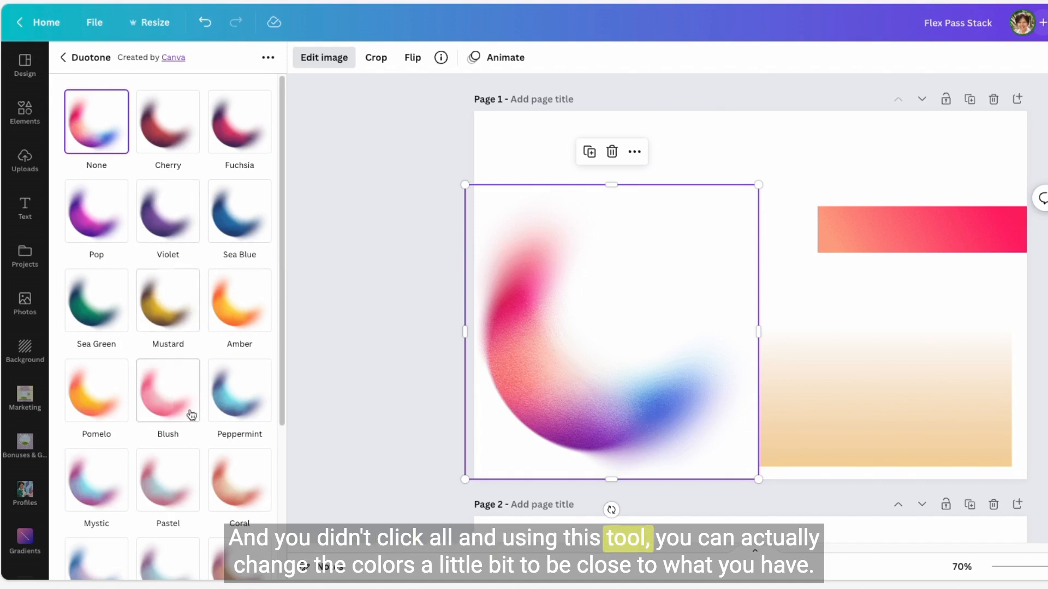
scroll(168, 476, "down", 1)
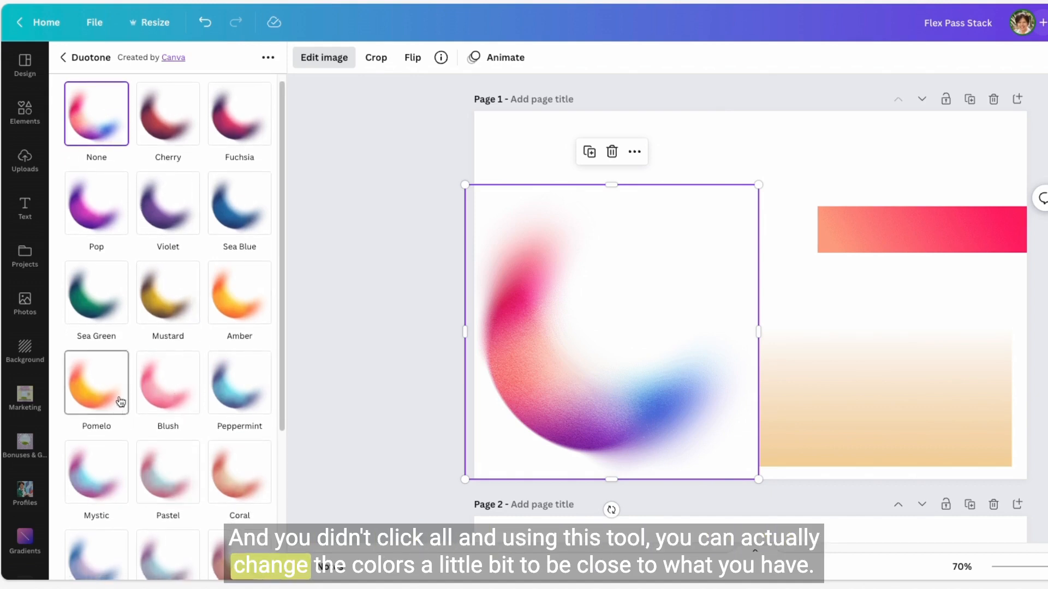
scroll(154, 420, "down", 3)
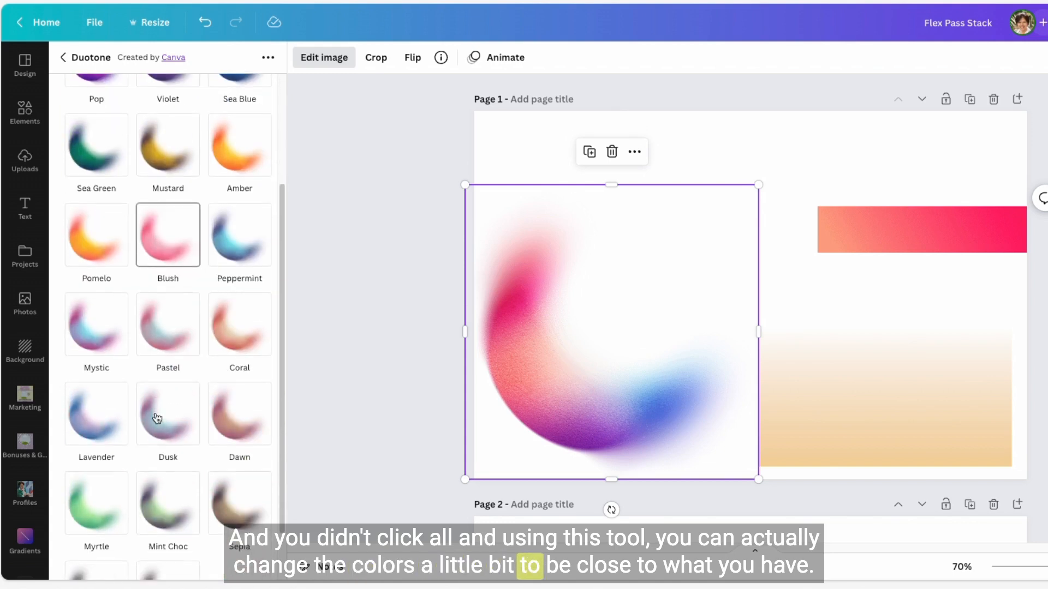
left_click(95, 503)
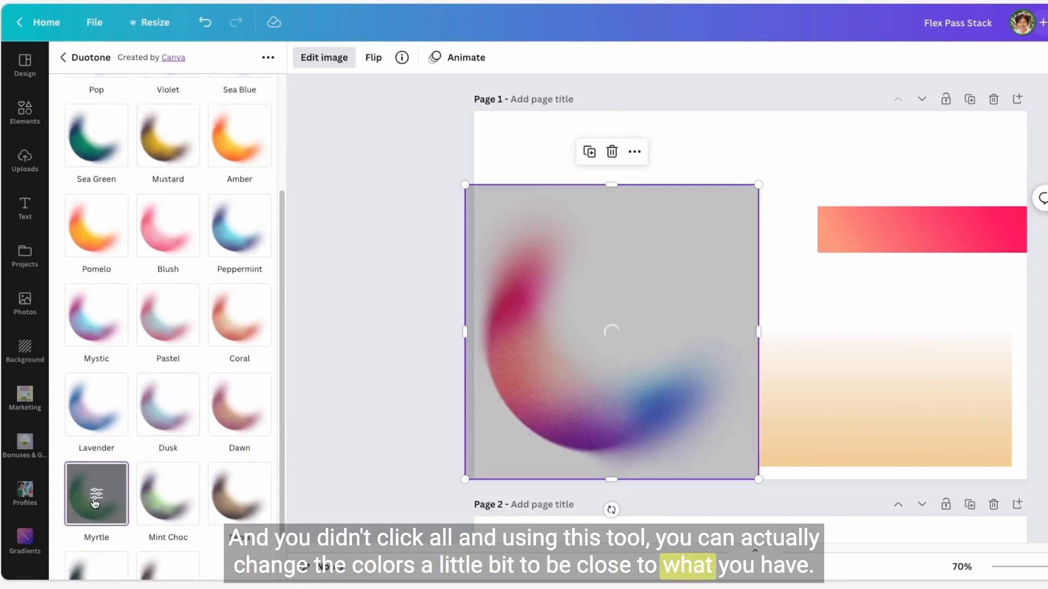
left_click_drag(537, 397, 585, 393)
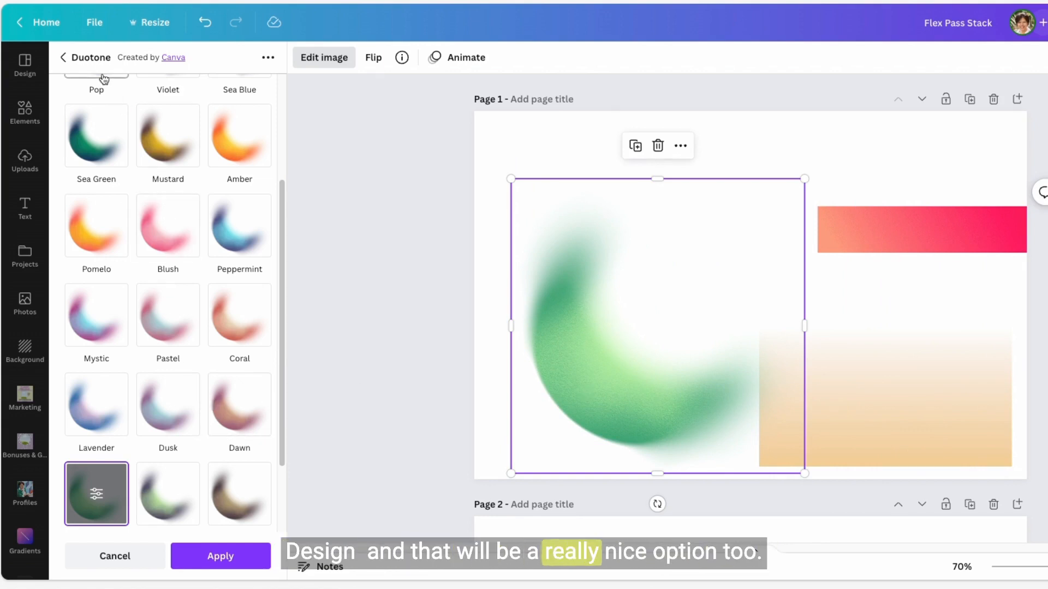
Enlarge the orange gradient square to cover page 1 as a background behind the crescent.
left_click(881, 393)
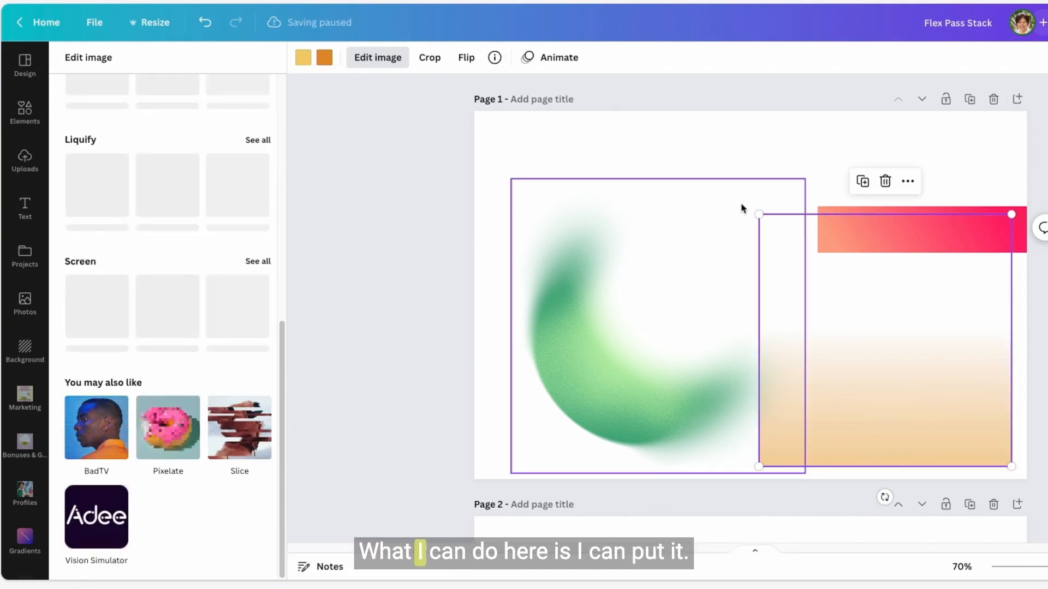
left_click(767, 218)
left_click(846, 346)
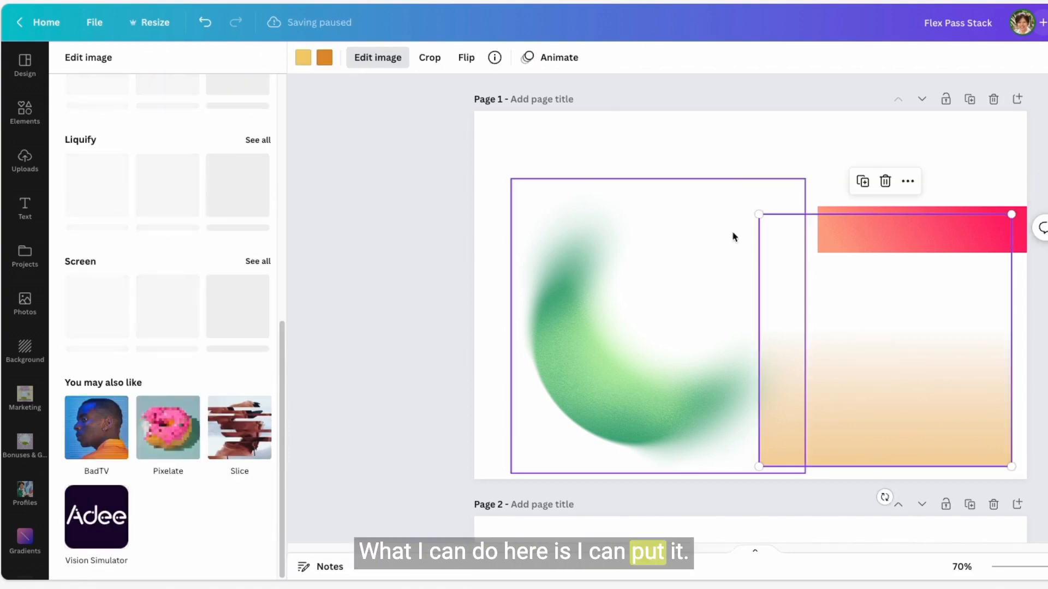
left_click_drag(762, 212, 355, 1)
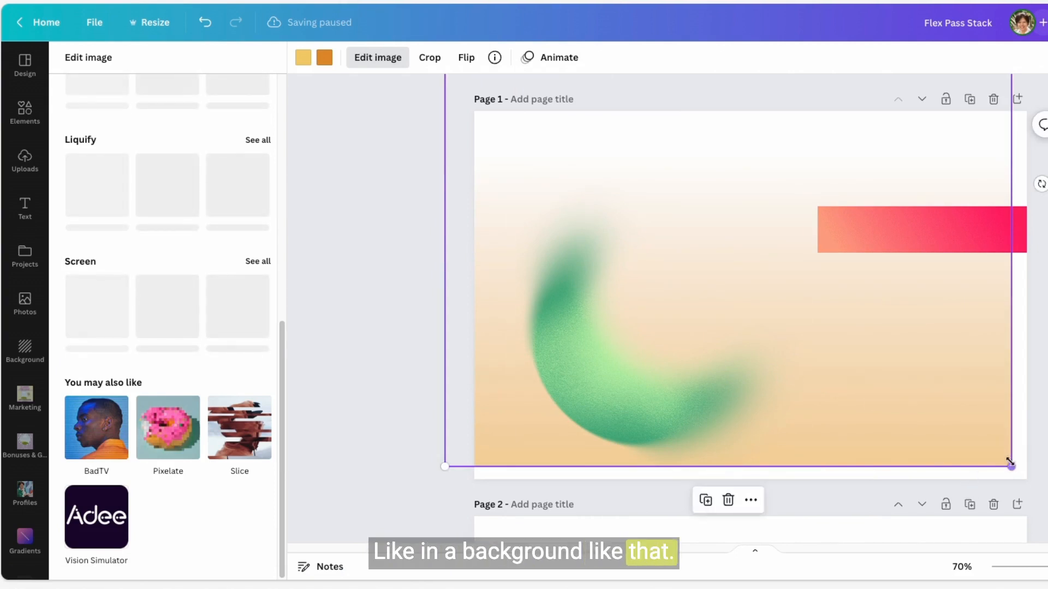
Delete the peach-to-pink gradient bar from page 1.
left_click(887, 232)
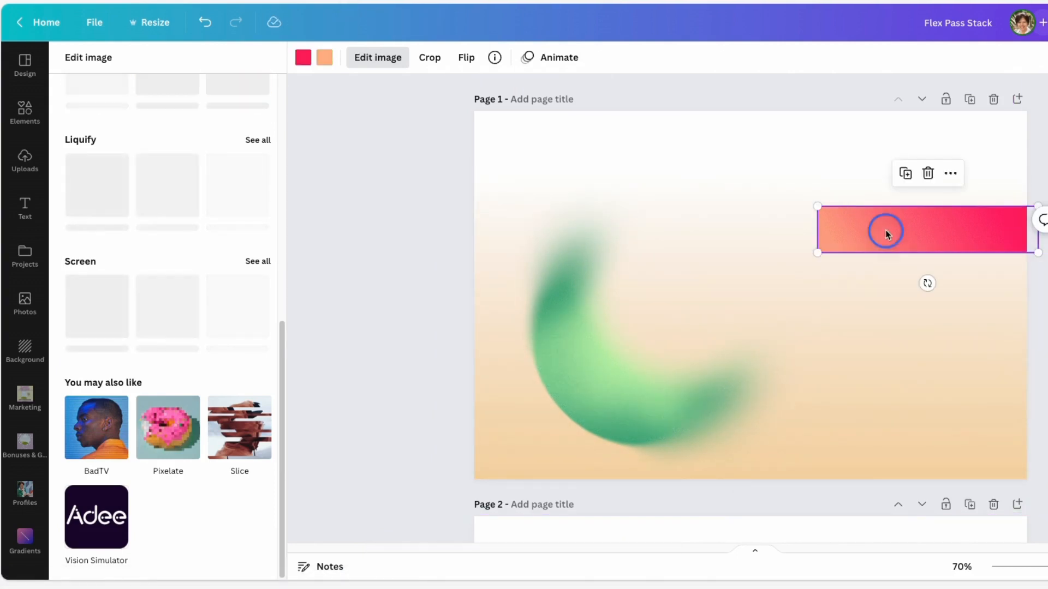
left_click(927, 173)
left_click(713, 375)
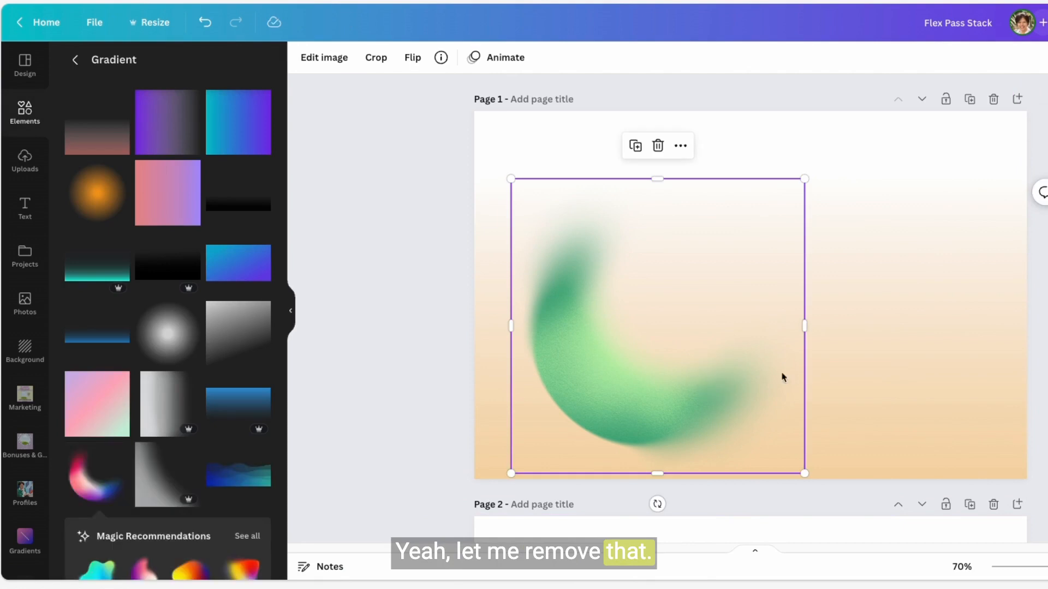
Recolour the background gradient with two greens from the photo colours and move the crescent partly off the page's lower-left corner.
left_click(895, 368)
left_click(303, 58)
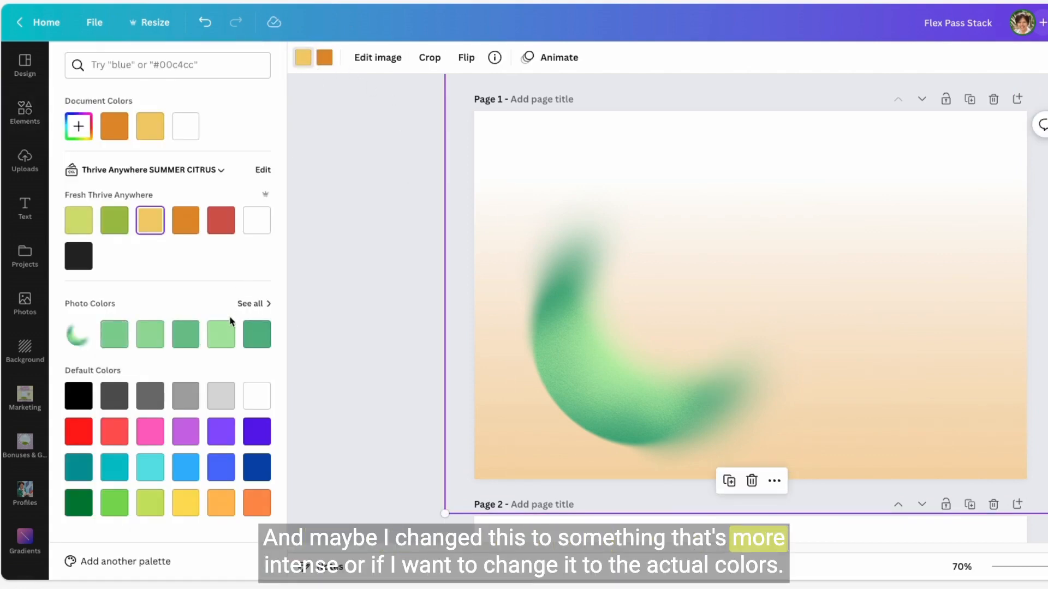
left_click(264, 340)
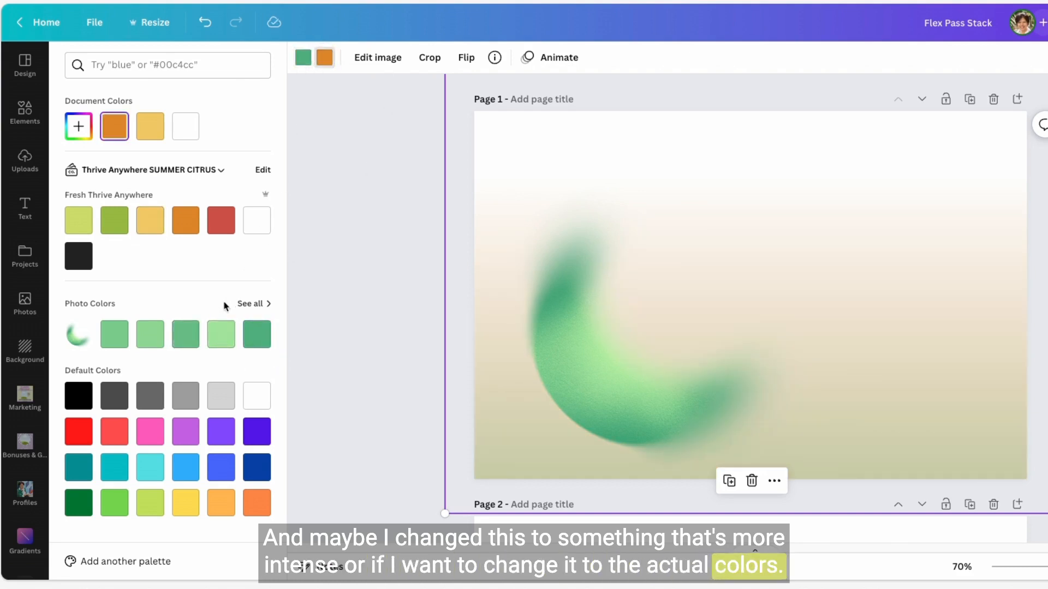
left_click(192, 342)
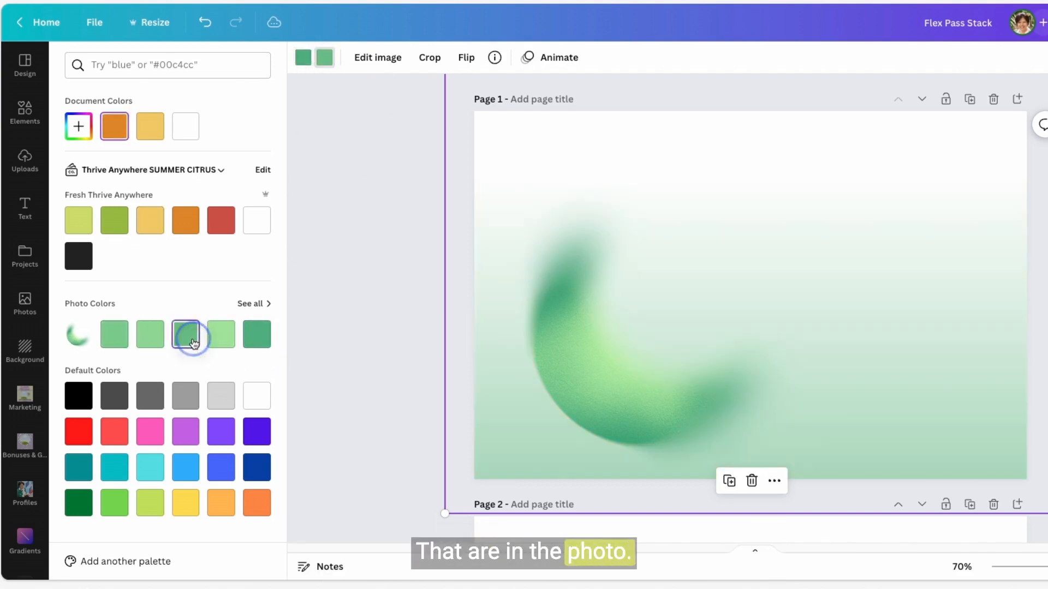
left_click_drag(555, 318, 463, 391)
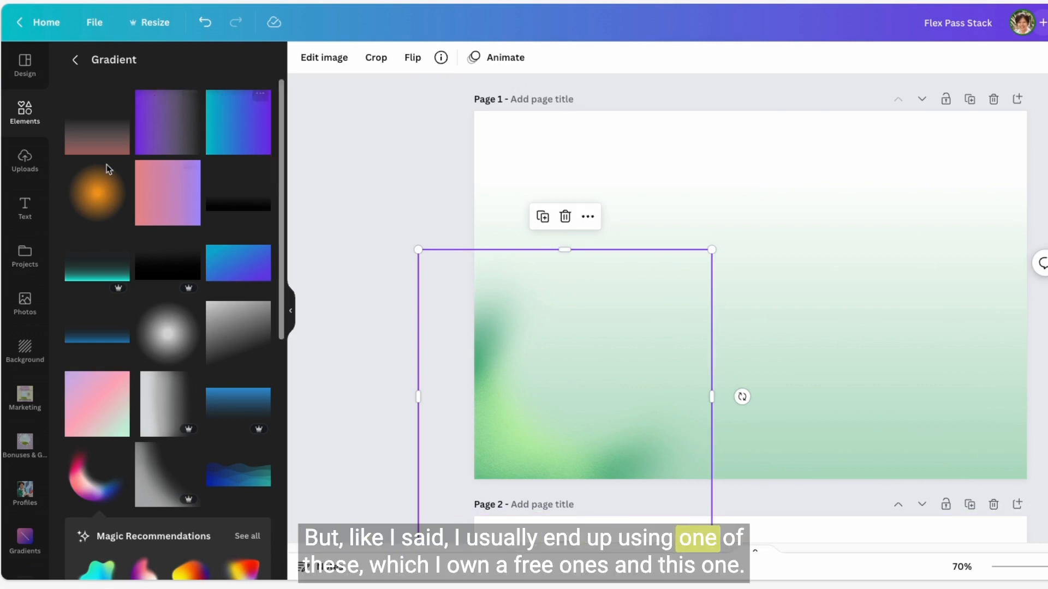
Add the three-colour coral-to-purple gradient square to page 1 and delete the green background gradient.
left_click(165, 208)
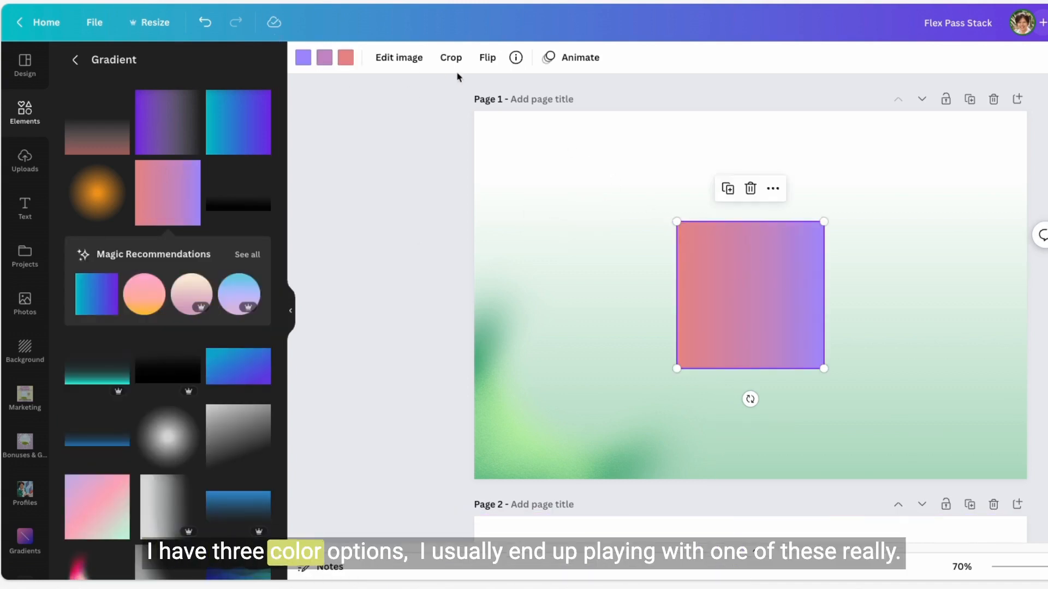
left_click(900, 187)
key("Delete")
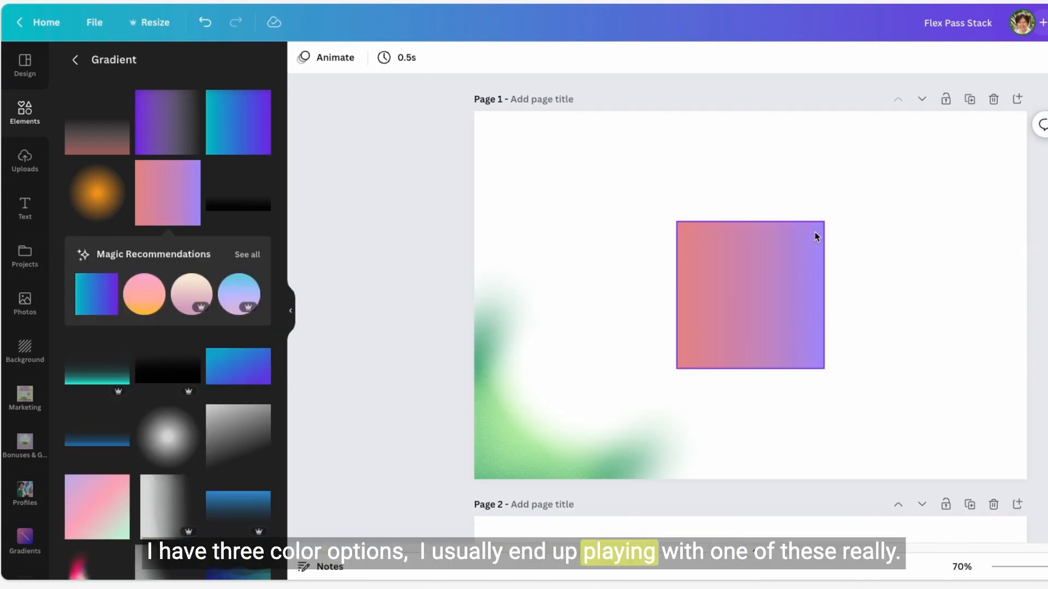
Recolour the three-colour gradient square with photo-colour greens: dark green, light green in the middle, and medium green.
left_click(755, 265)
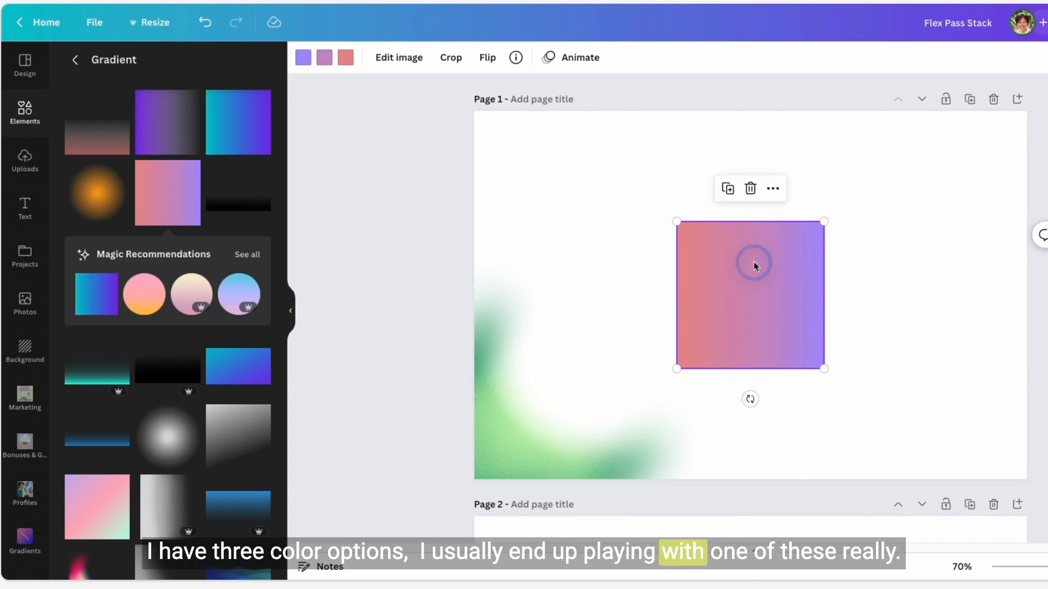
left_click(304, 58)
left_click(257, 334)
left_click(323, 60)
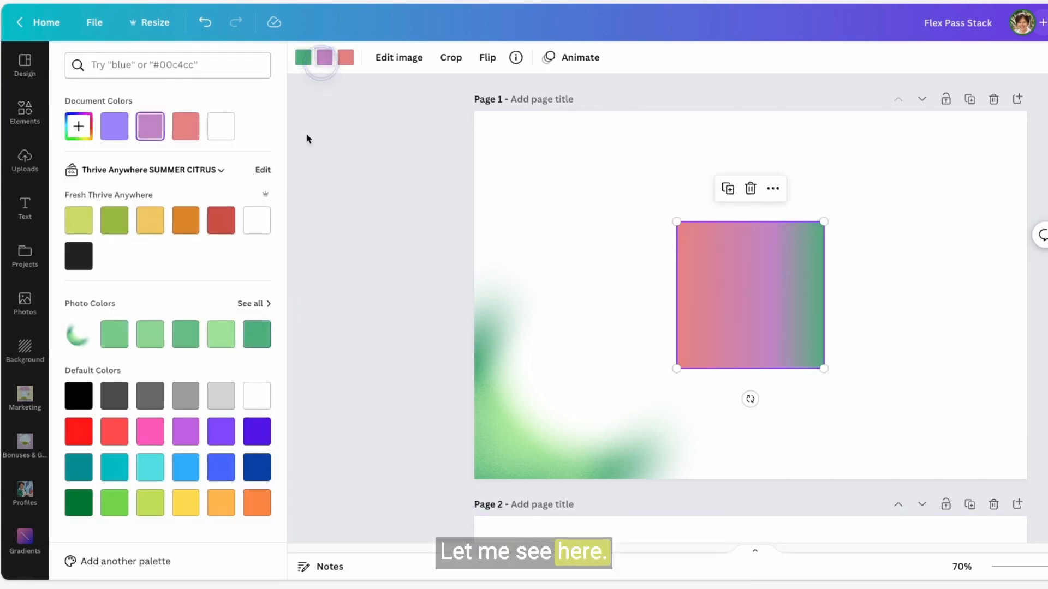
left_click(220, 332)
left_click(349, 58)
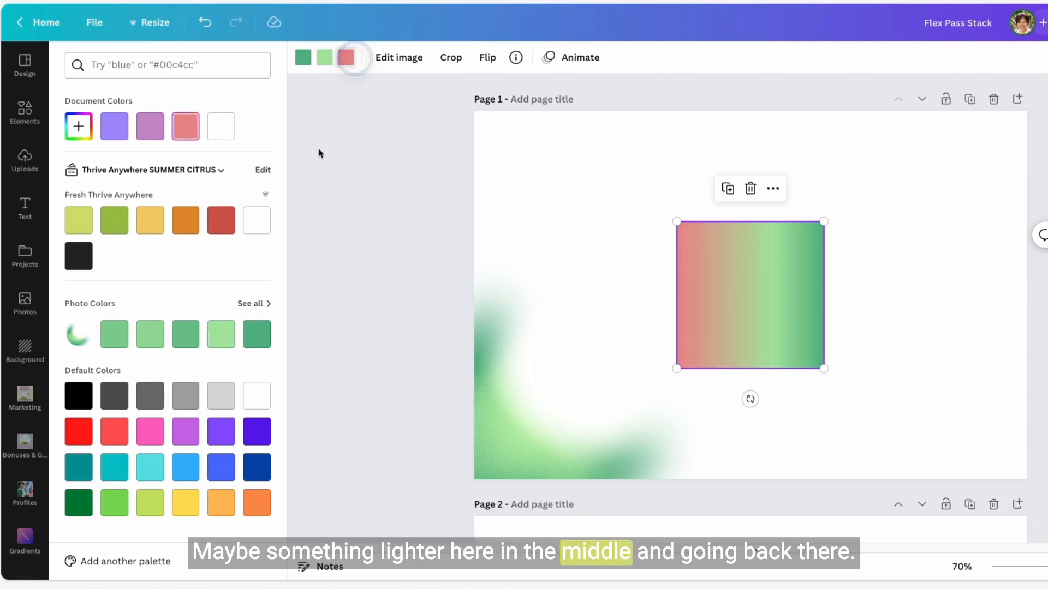
left_click(113, 334)
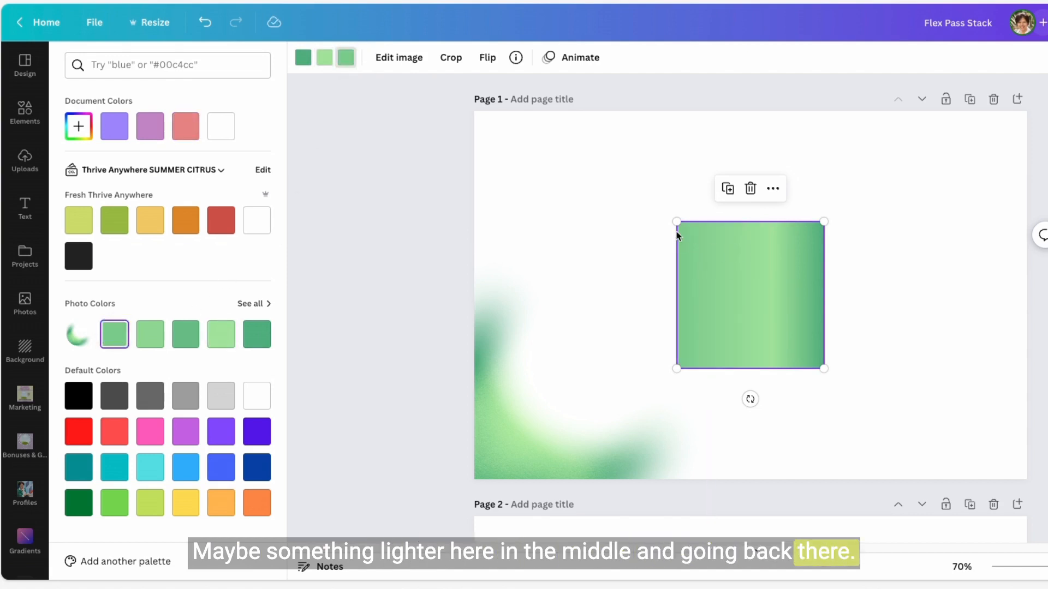
Enlarge the green gradient square to cover page 1, send it behind the crescent, and shift the crescent slightly right.
left_click_drag(676, 222, 416, 70)
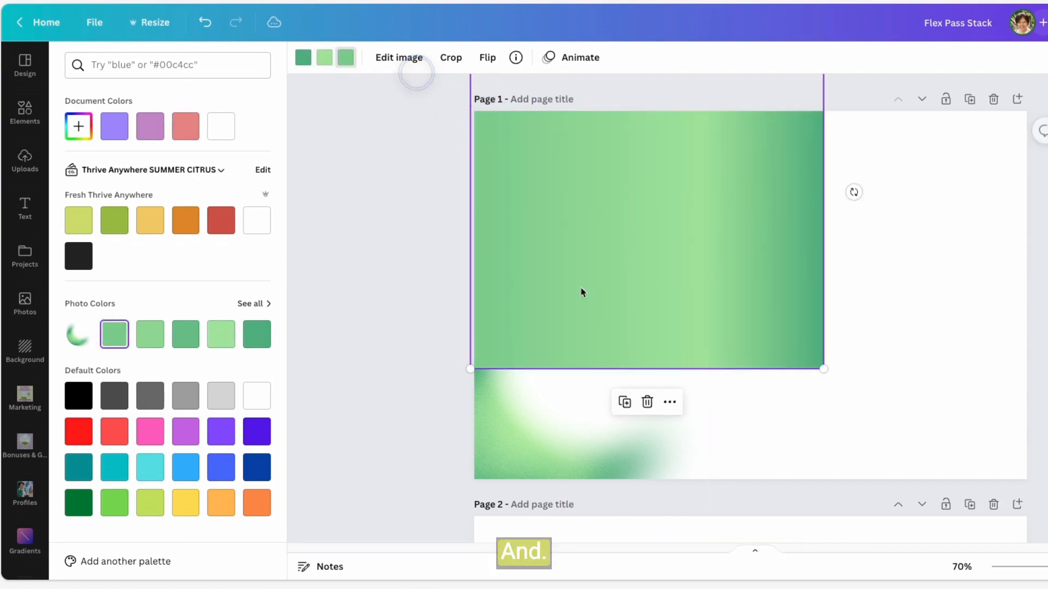
left_click_drag(824, 368, 1045, 500)
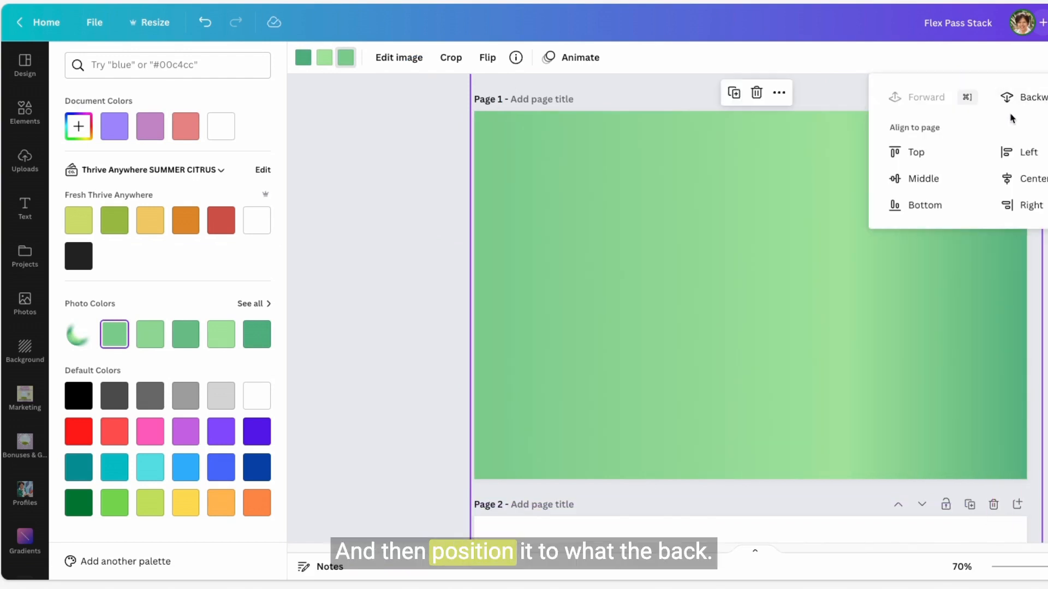
left_click(1010, 98)
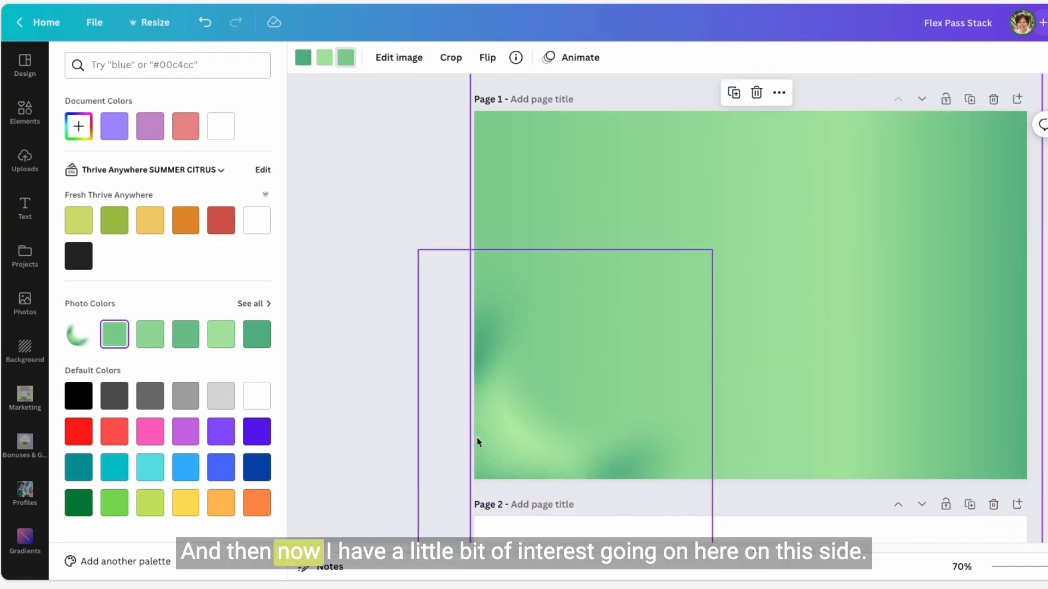
left_click_drag(523, 437, 548, 439)
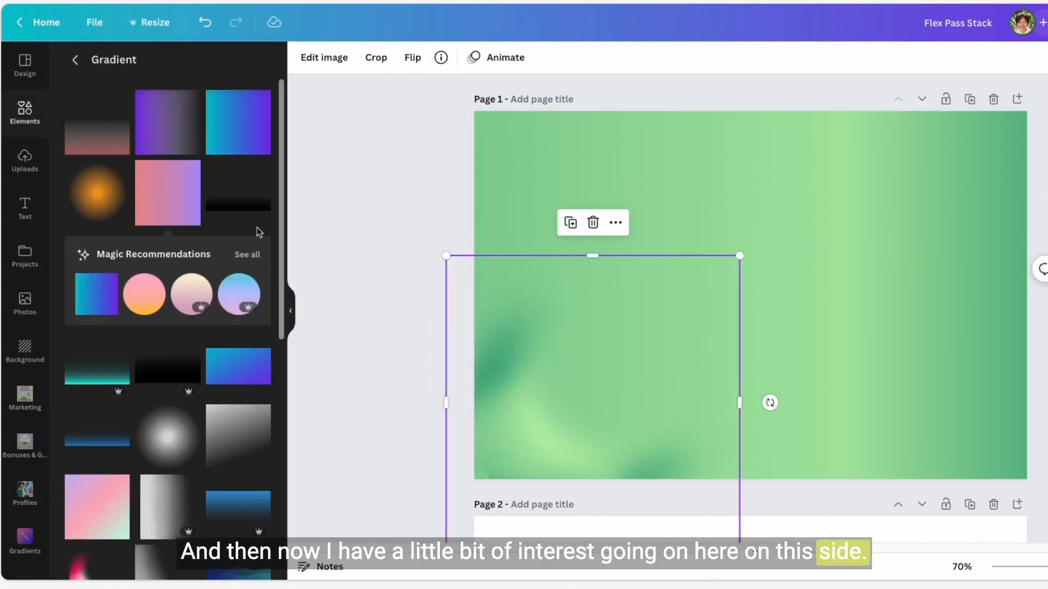
left_click(388, 216)
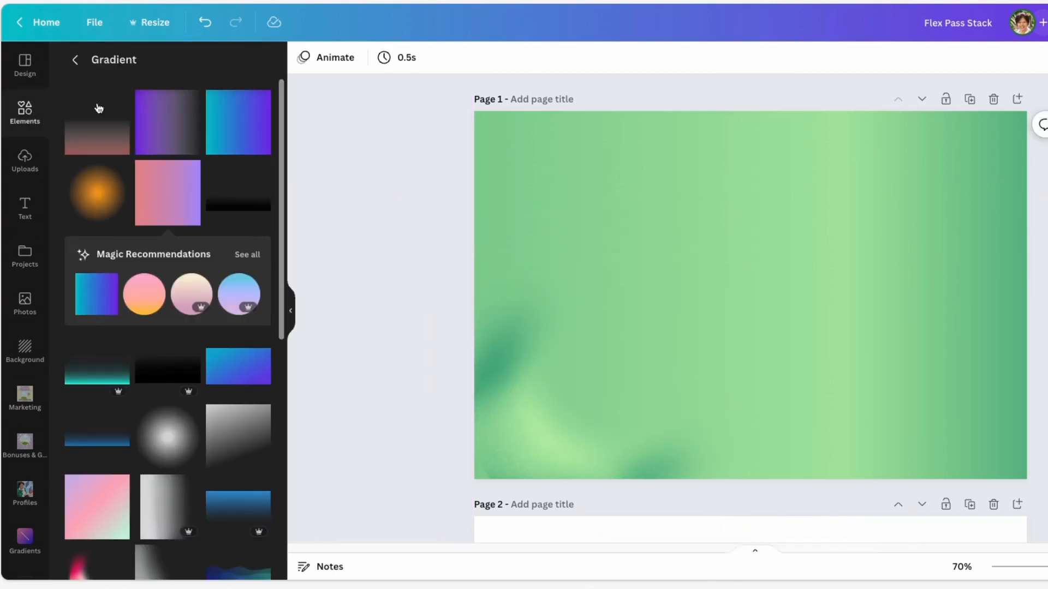
Add the orange radial gradient at page 1's right edge and recolour it with the yellow-green brand colour.
left_click(108, 198)
left_click_drag(764, 286, 1026, 243)
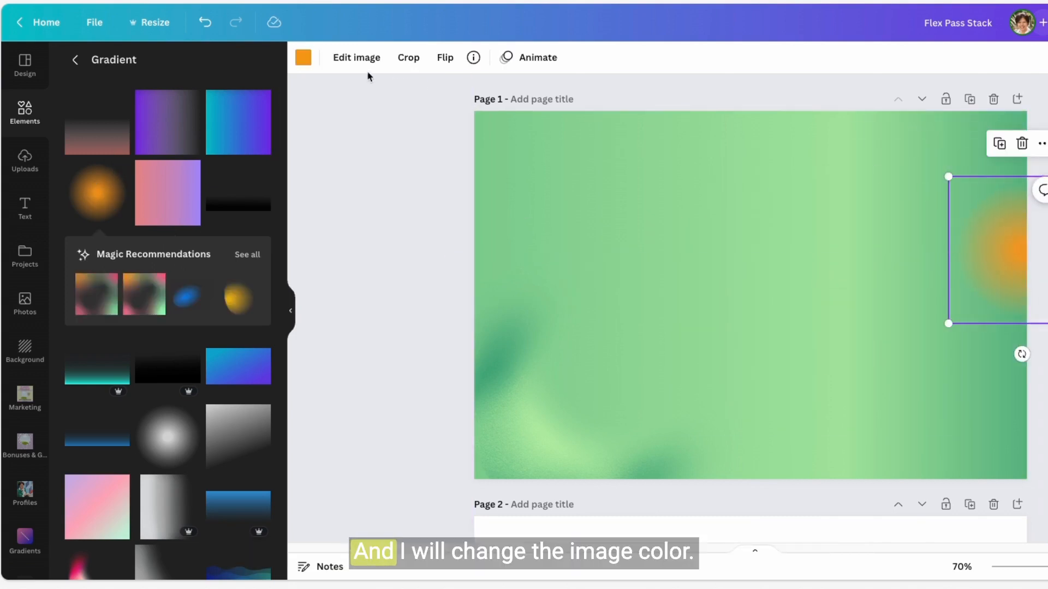
left_click(303, 57)
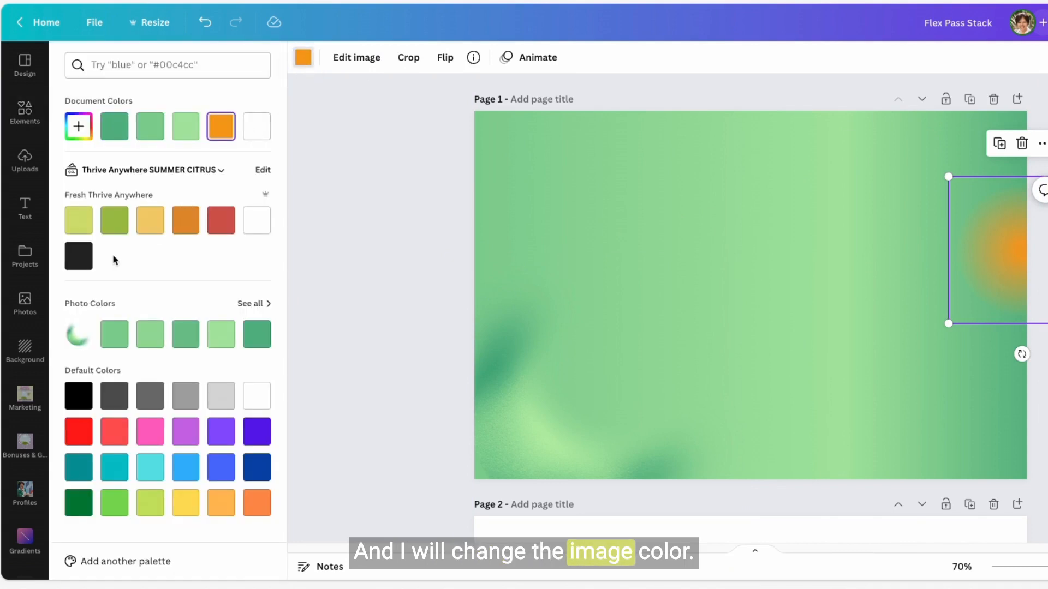
left_click(85, 224)
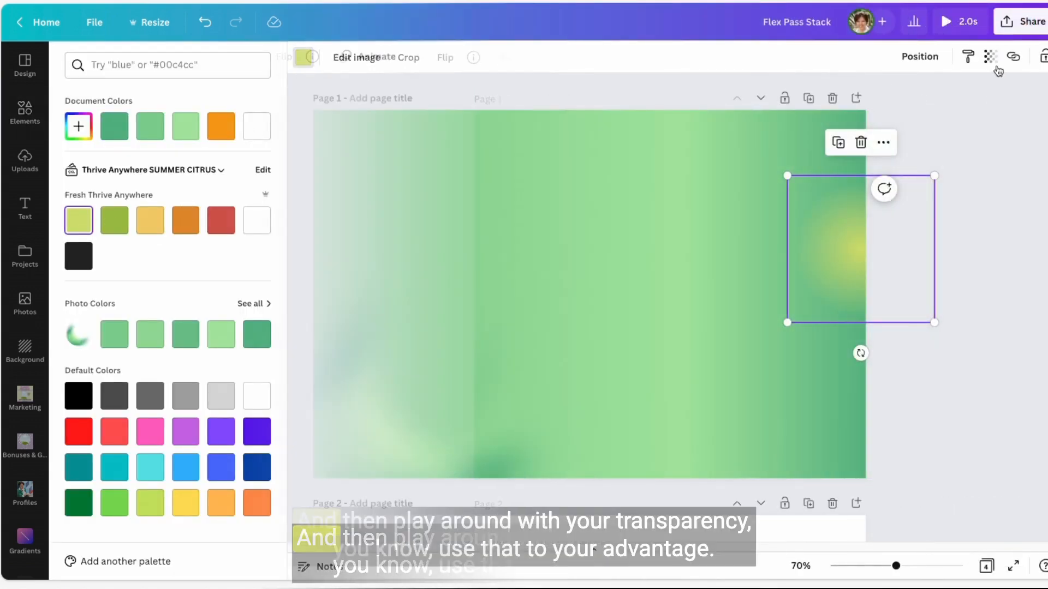
Set the yellow-green glow's transparency to 67 and enlarge it over the lower-right area of page 1.
left_click(991, 63)
left_click_drag(985, 110, 951, 113)
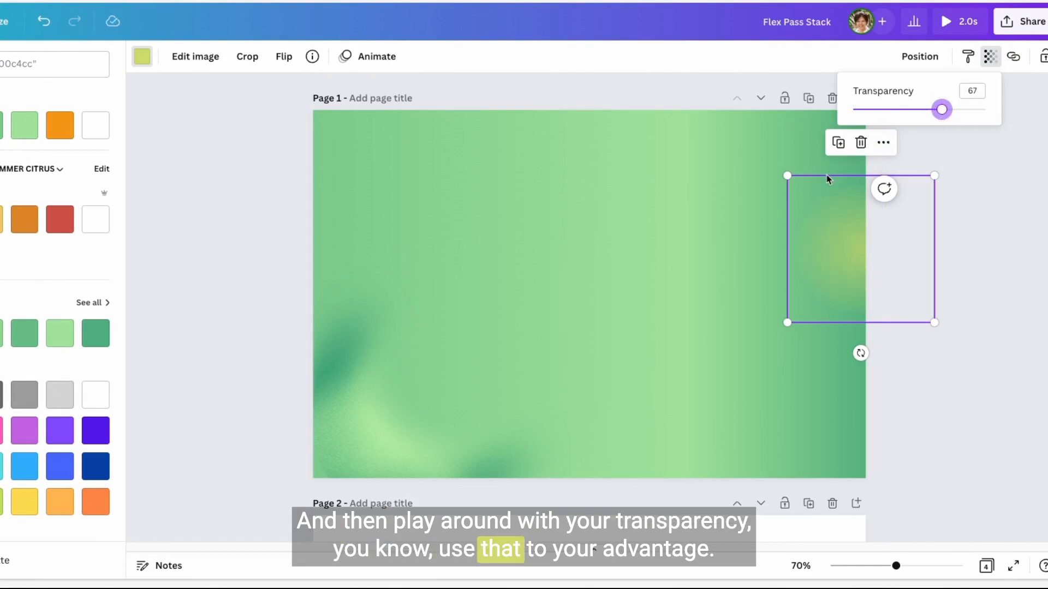
left_click_drag(872, 357, 857, 359)
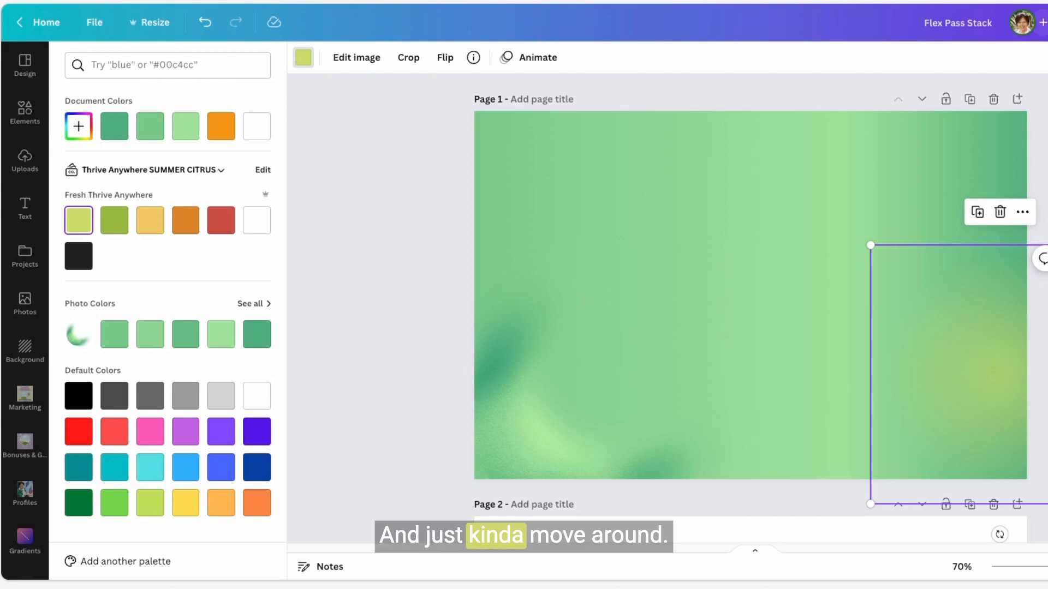
key("Escape")
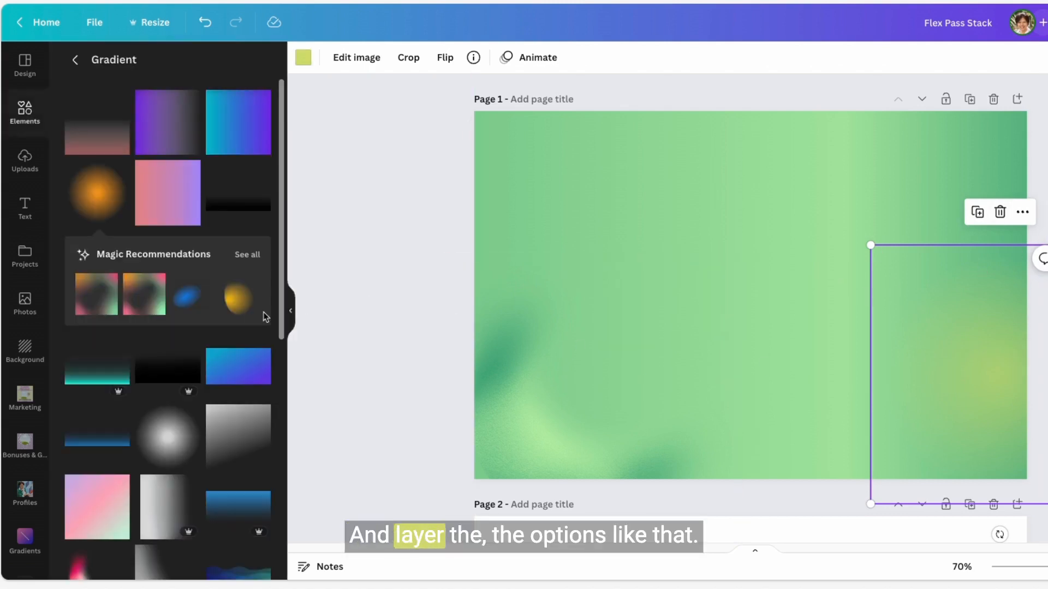
Try the yellow half-round gradient from the recommendations on page 1, and delete it.
left_click(236, 308)
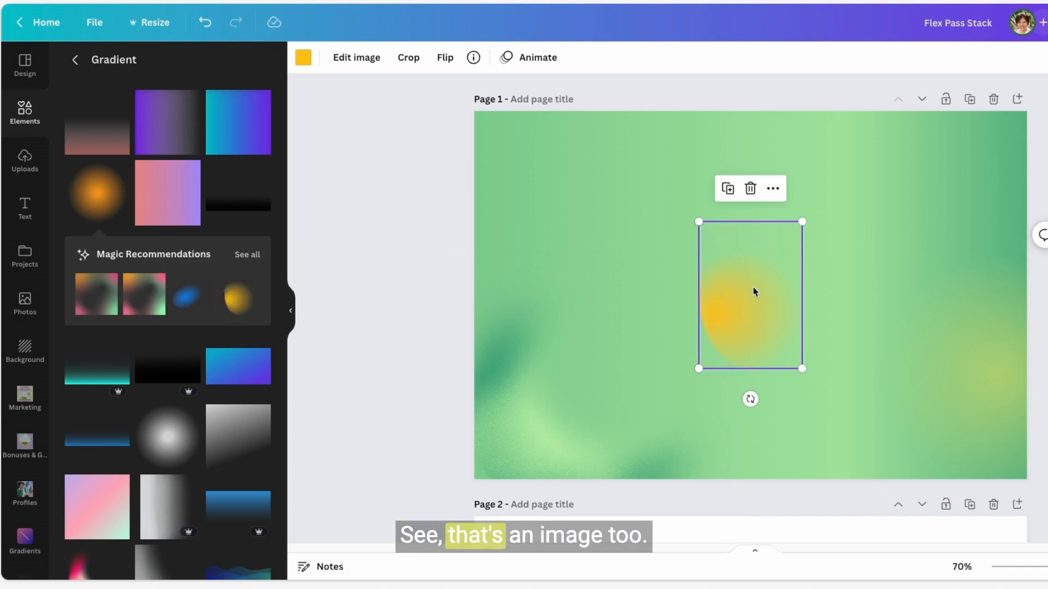
left_click(751, 188)
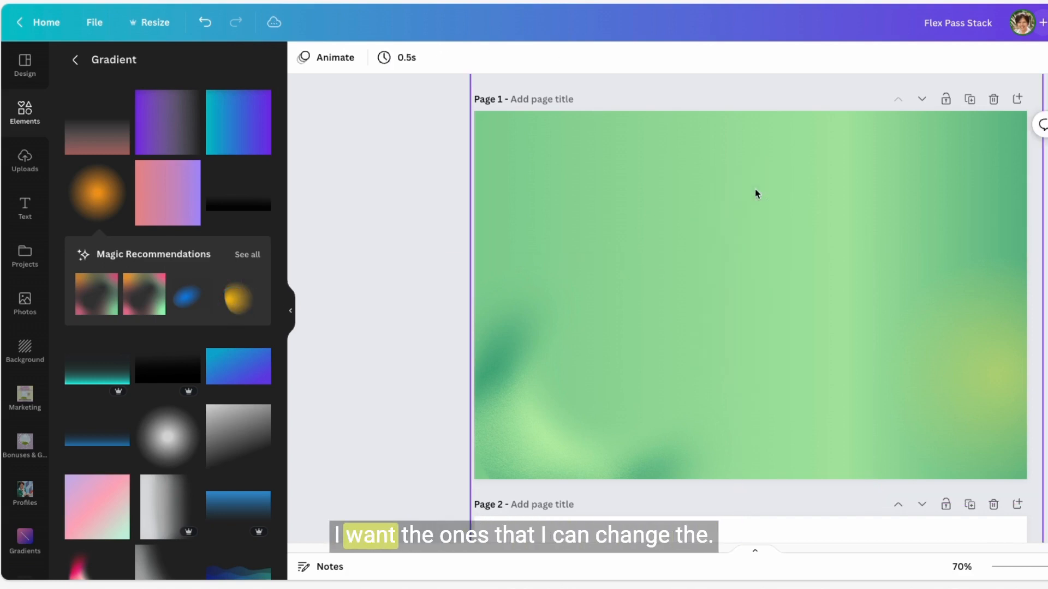
Add the grey radial gradient to the upper-right area of page 1 and recolour it with the olive green brand colour.
left_click(163, 439)
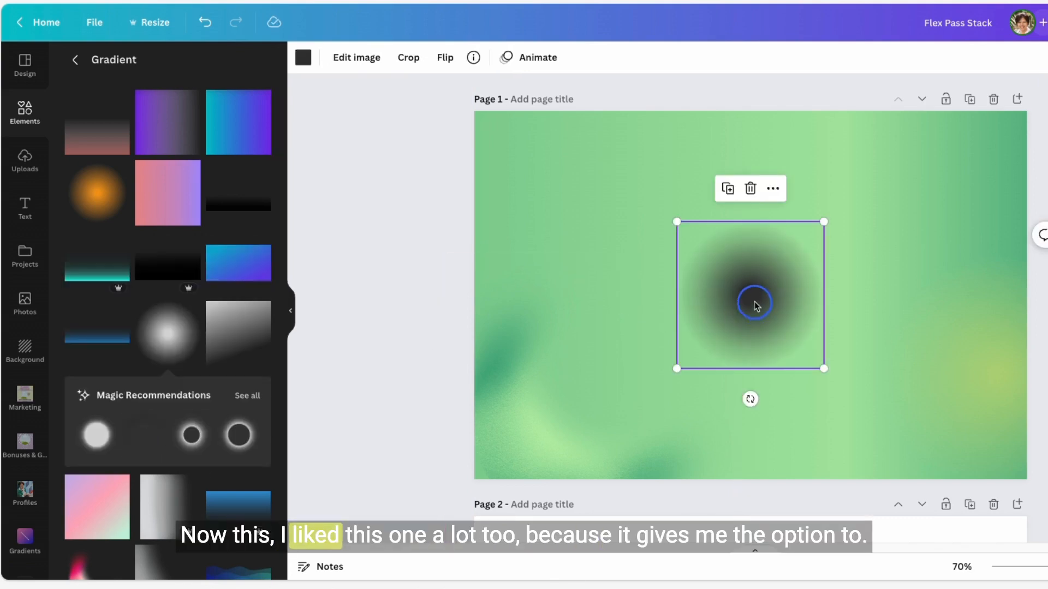
left_click_drag(755, 305, 889, 217)
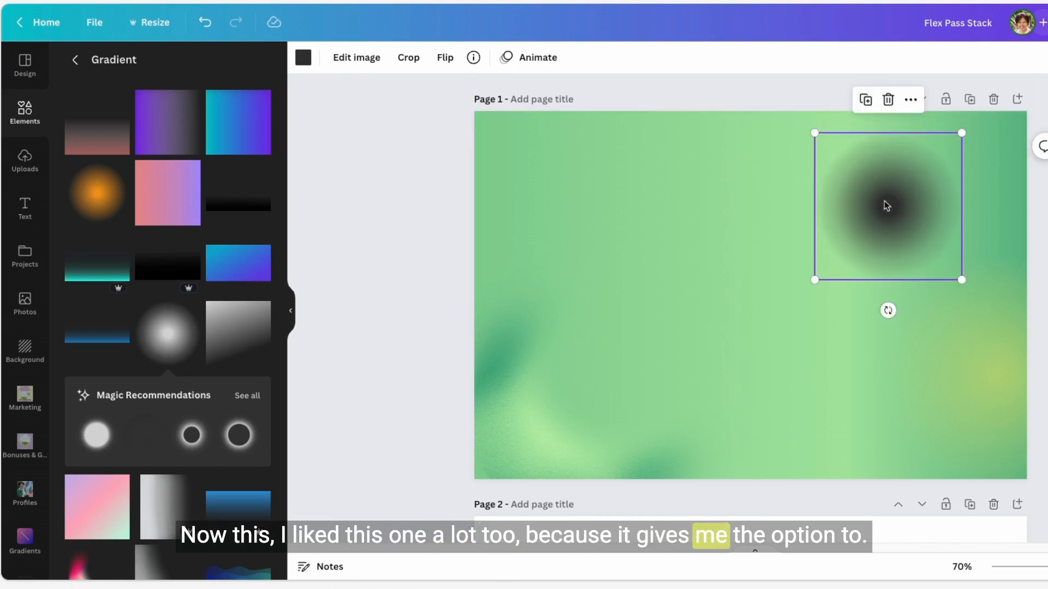
left_click(303, 56)
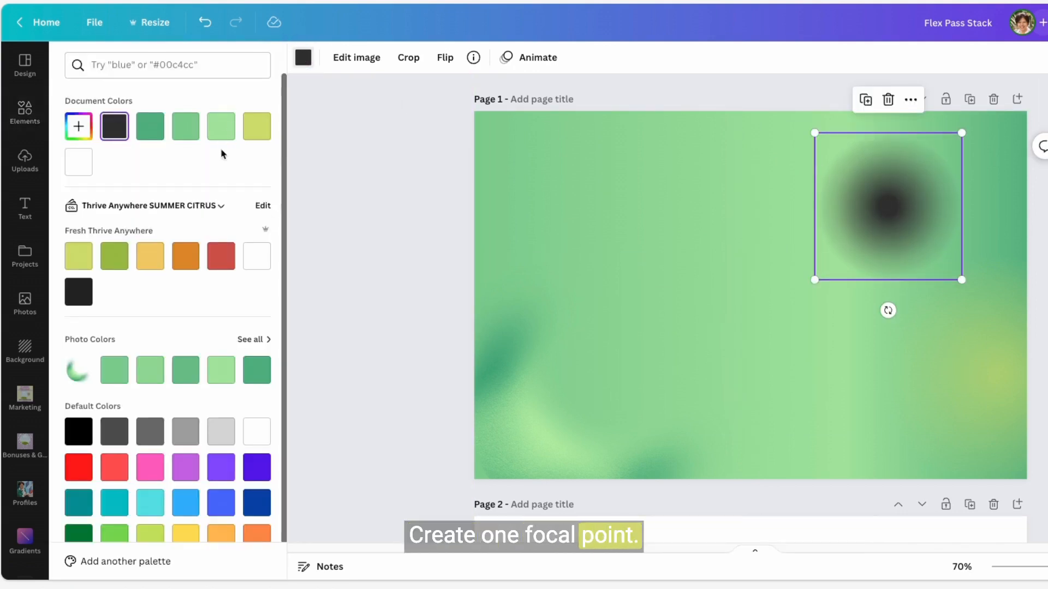
left_click(114, 256)
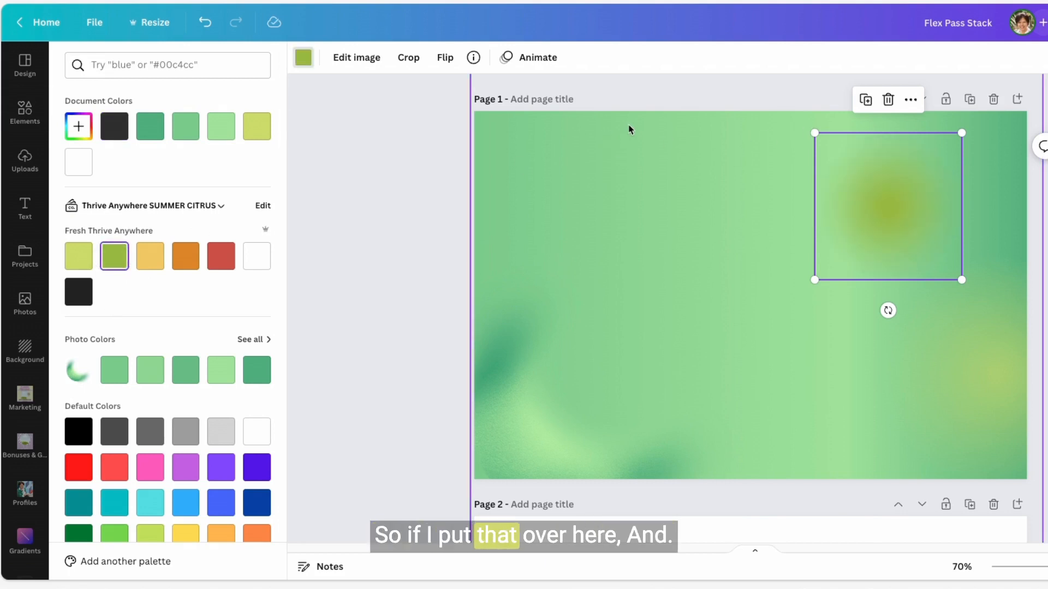
Enlarge the olive green glow, set its transparency to 53, and position it in the upper middle of page 1.
left_click_drag(814, 133, 648, 53)
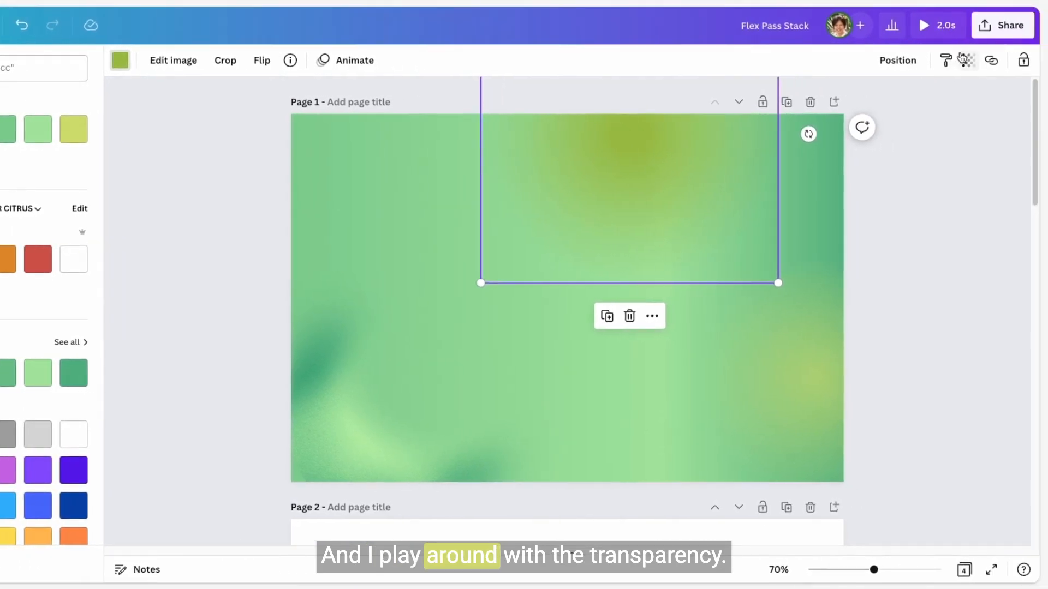
left_click(967, 60)
left_click(950, 114)
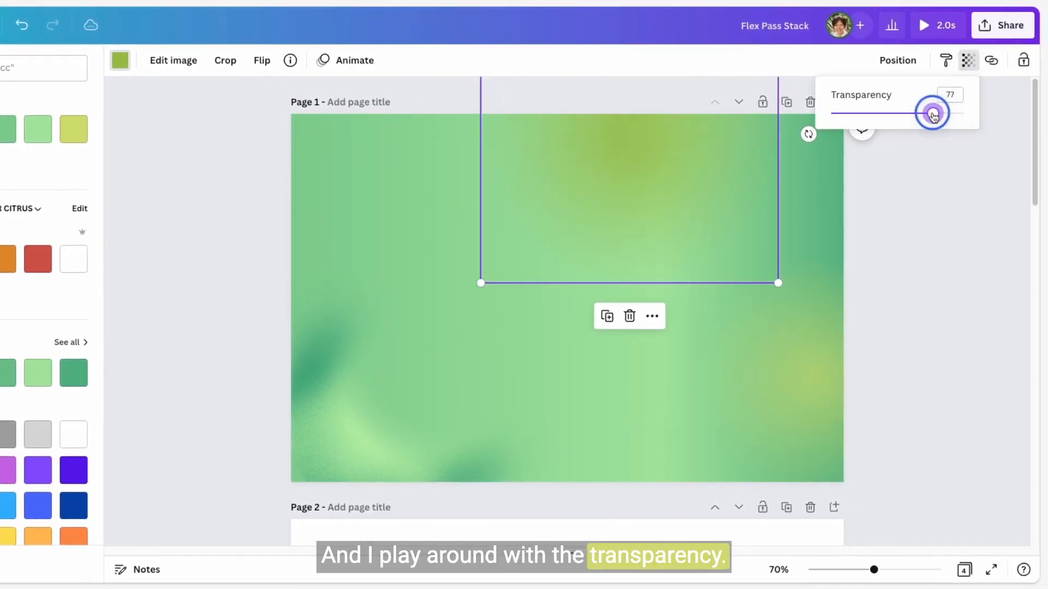
left_click_drag(910, 114, 901, 113)
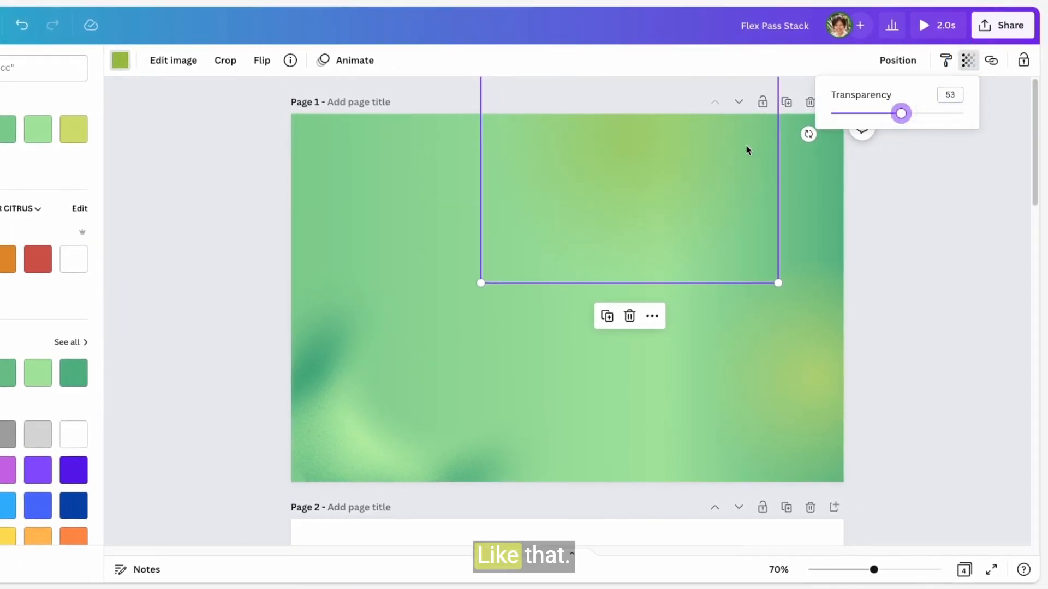
left_click_drag(669, 147, 645, 215)
left_click_drag(827, 212, 767, 206)
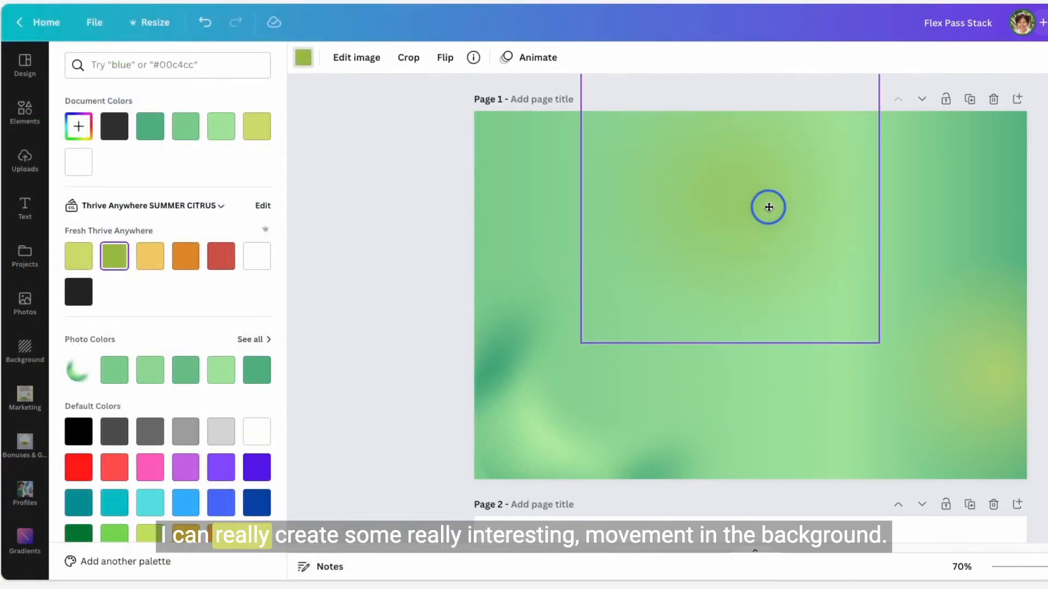
key("Escape")
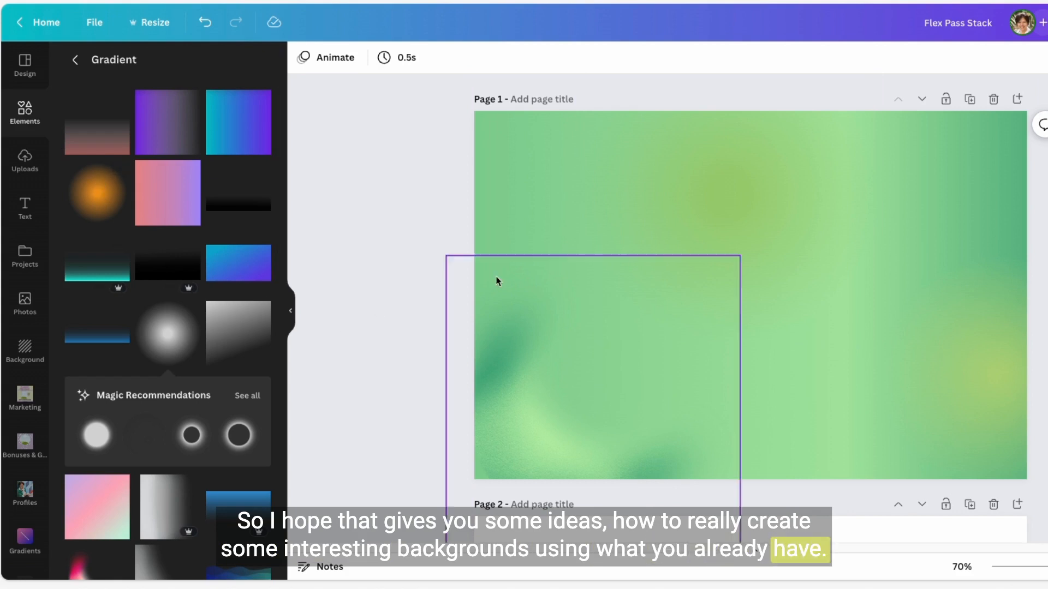
Delete the crescent, both glows and the green background gradient to clear page 1.
left_click_drag(388, 119, 1044, 440)
key("Delete")
left_click(969, 386)
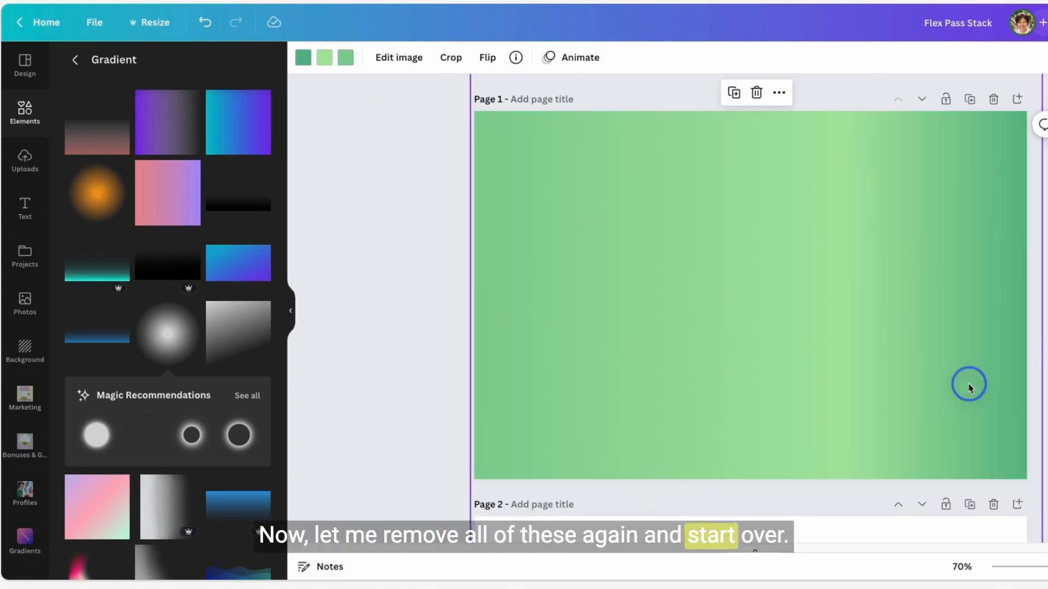
key("Delete")
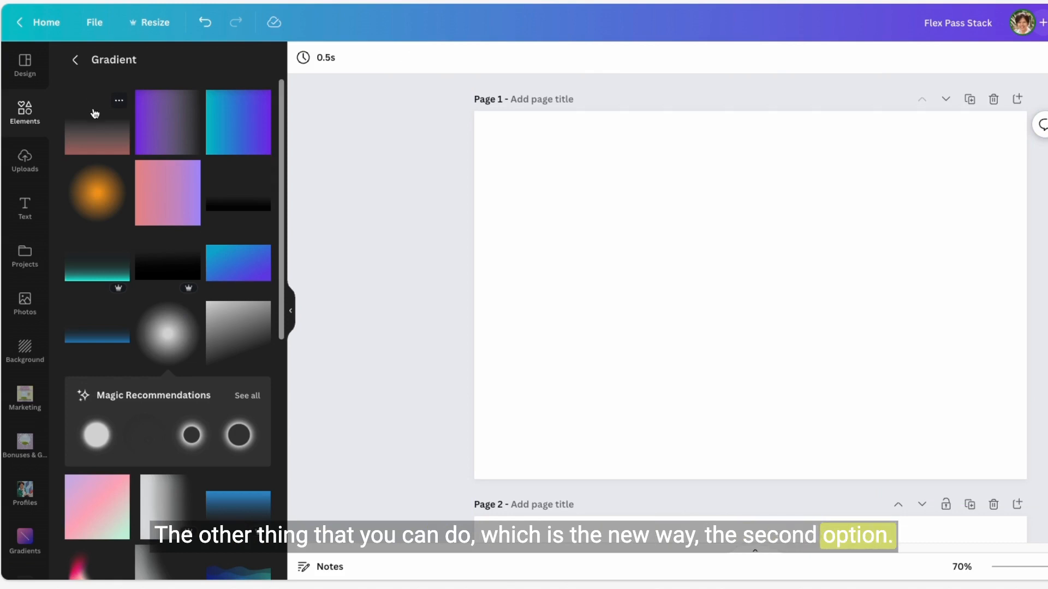
Remove the pinned Gradients app from the side navigation, and reopen it from the Beta apps section of the app library.
left_click(26, 540)
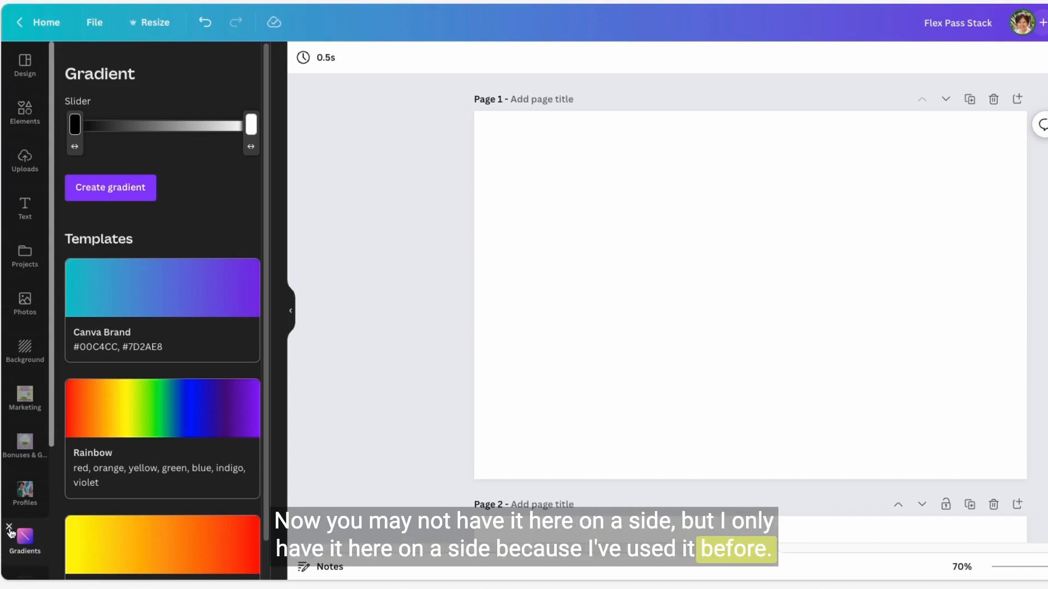
left_click(9, 527)
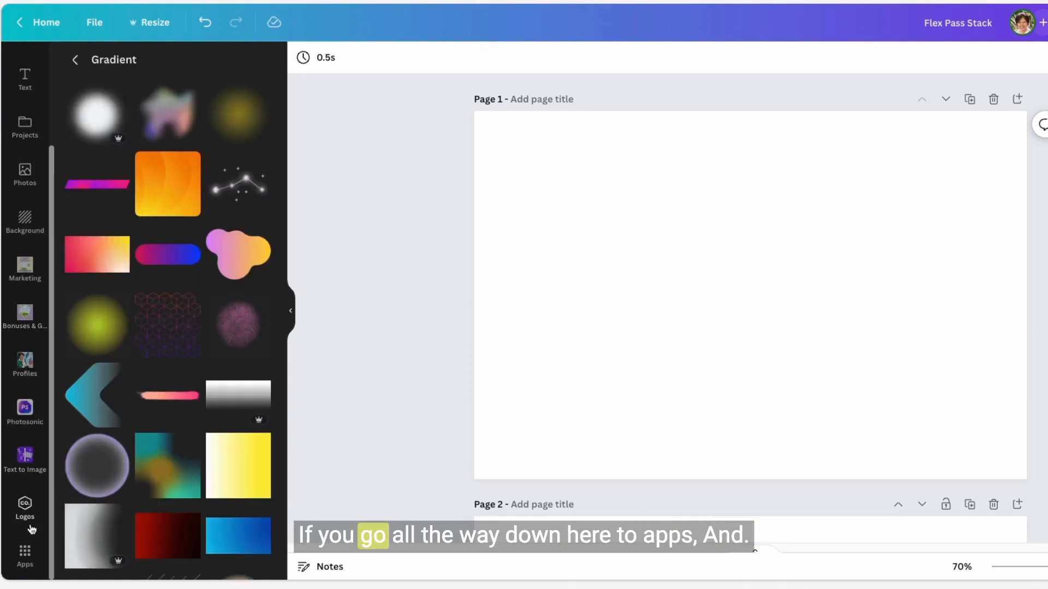
left_click(25, 555)
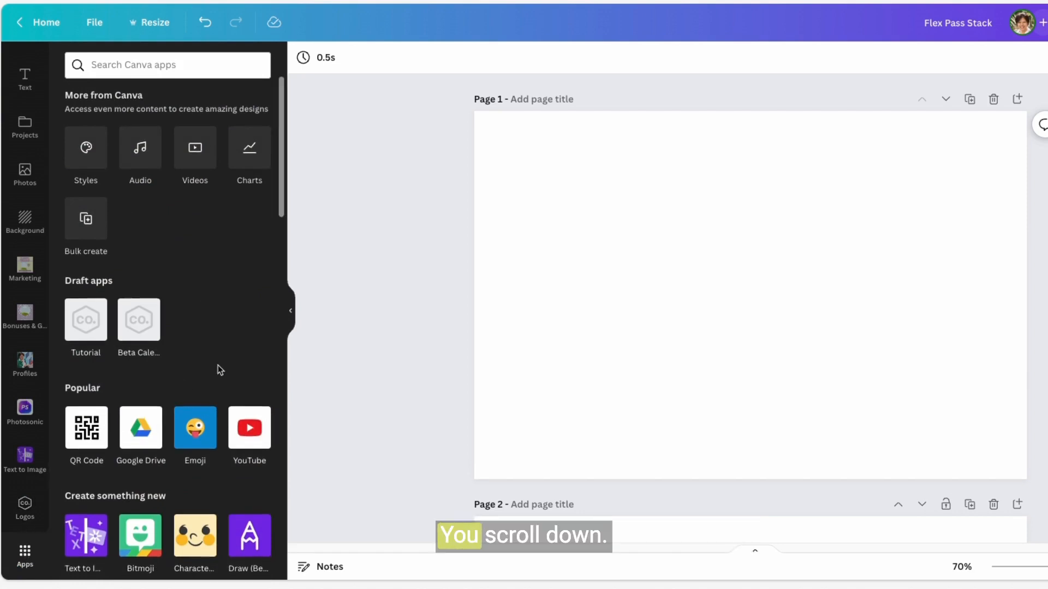
scroll(218, 367, "down", 2)
scroll(218, 365, "down", 2)
scroll(218, 365, "down", 2)
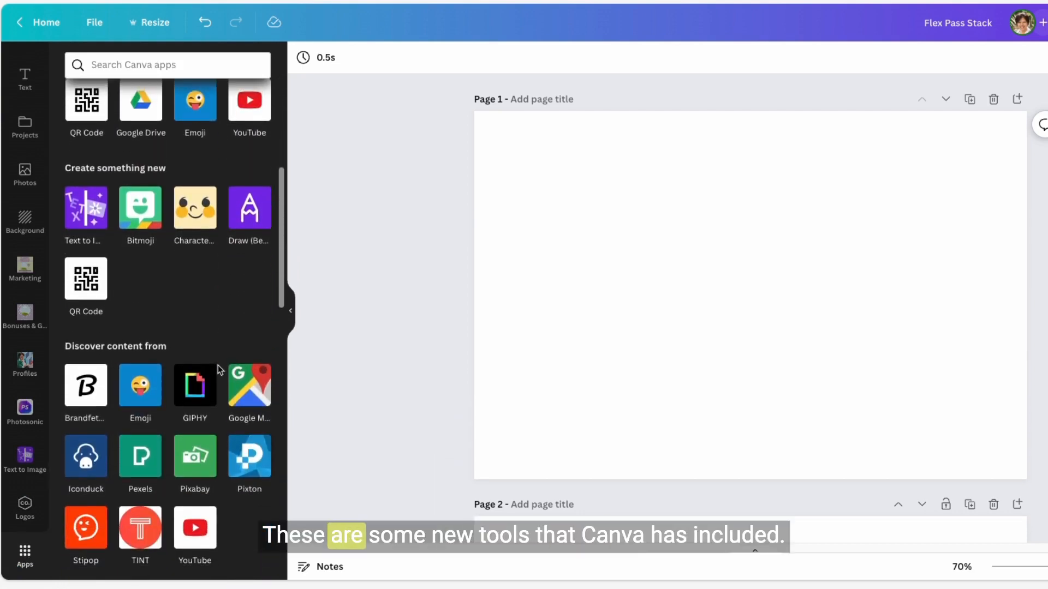
scroll(217, 365, "down", 1)
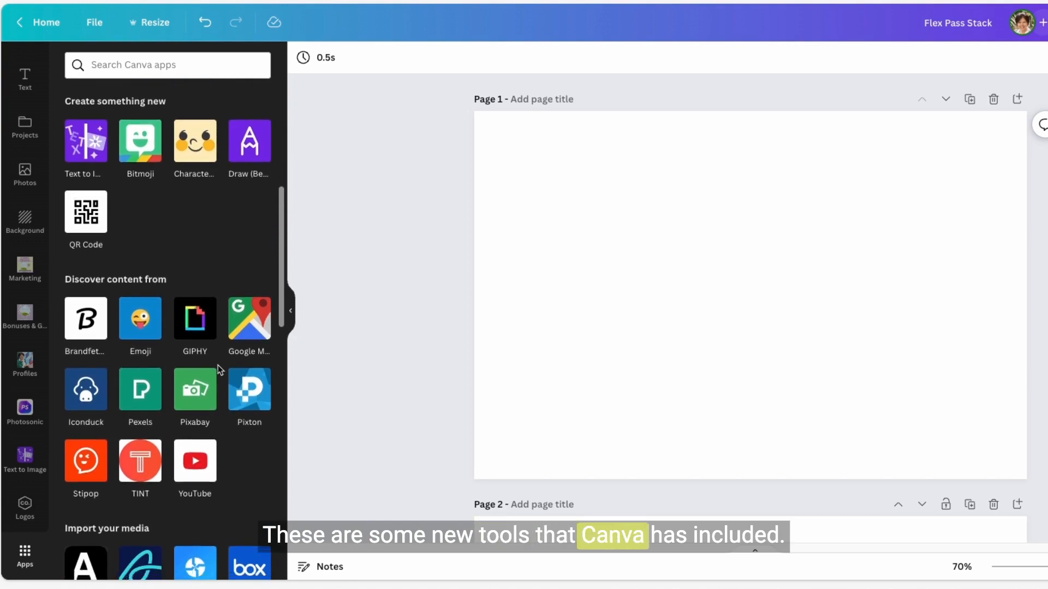
scroll(218, 365, "down", 3)
scroll(218, 370, "down", 3)
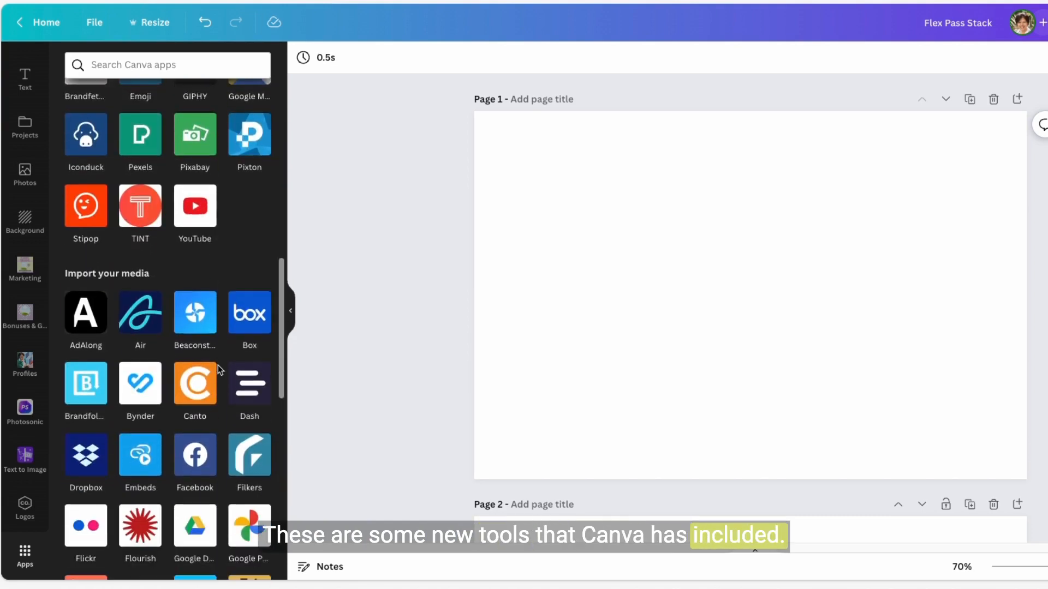
scroll(218, 367, "down", 3)
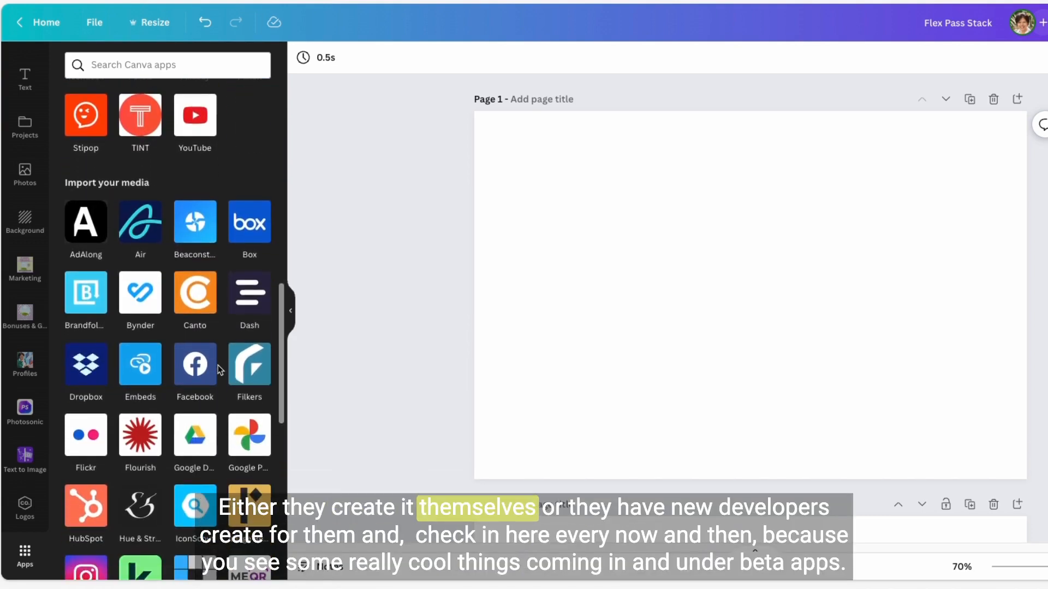
scroll(218, 365, "down", 6)
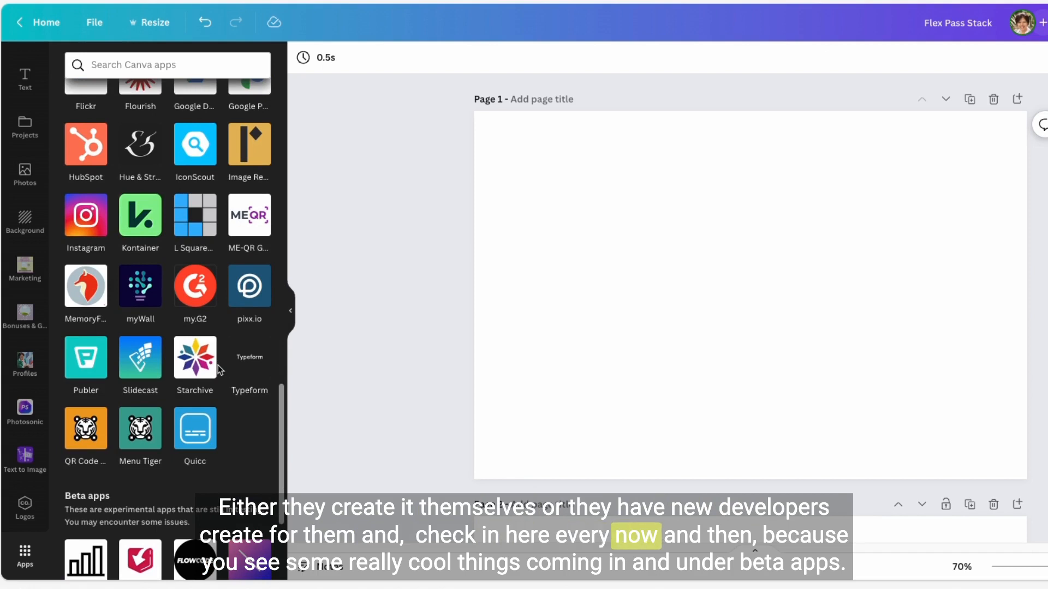
scroll(220, 370, "down", 1)
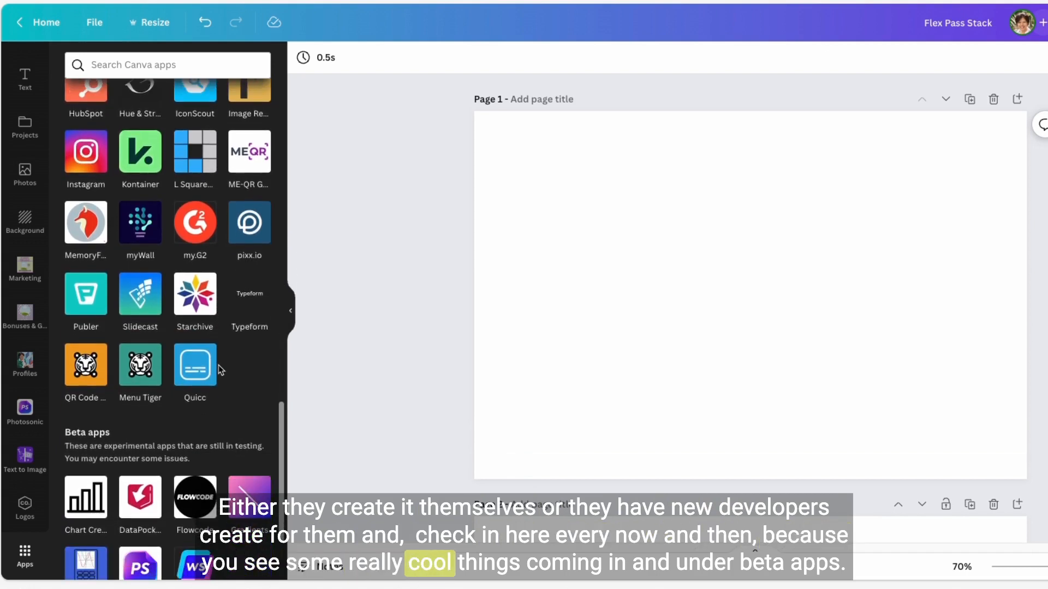
scroll(220, 370, "down", 3)
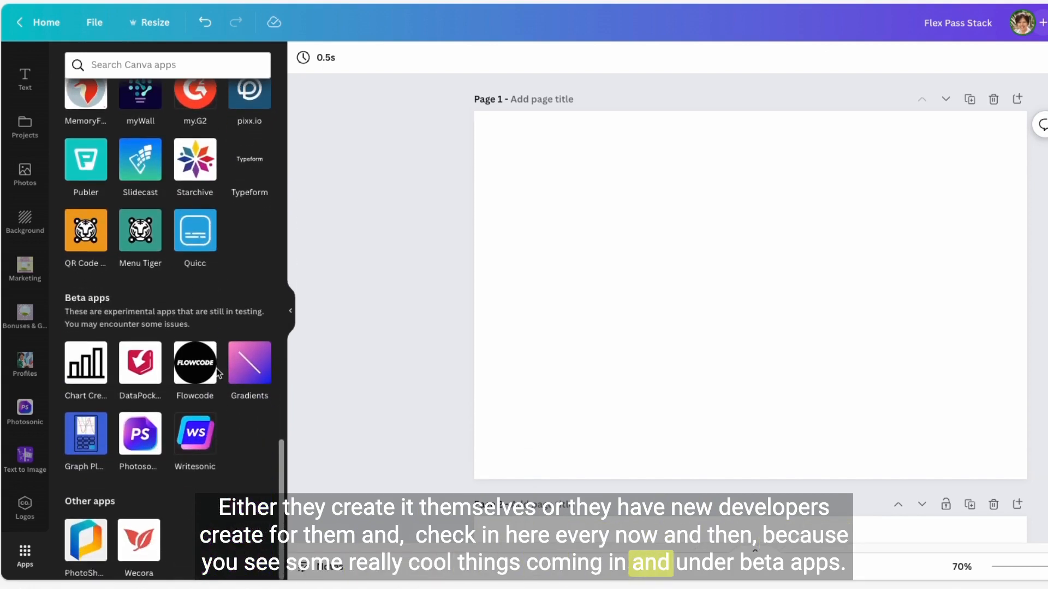
mouse_move(235, 369)
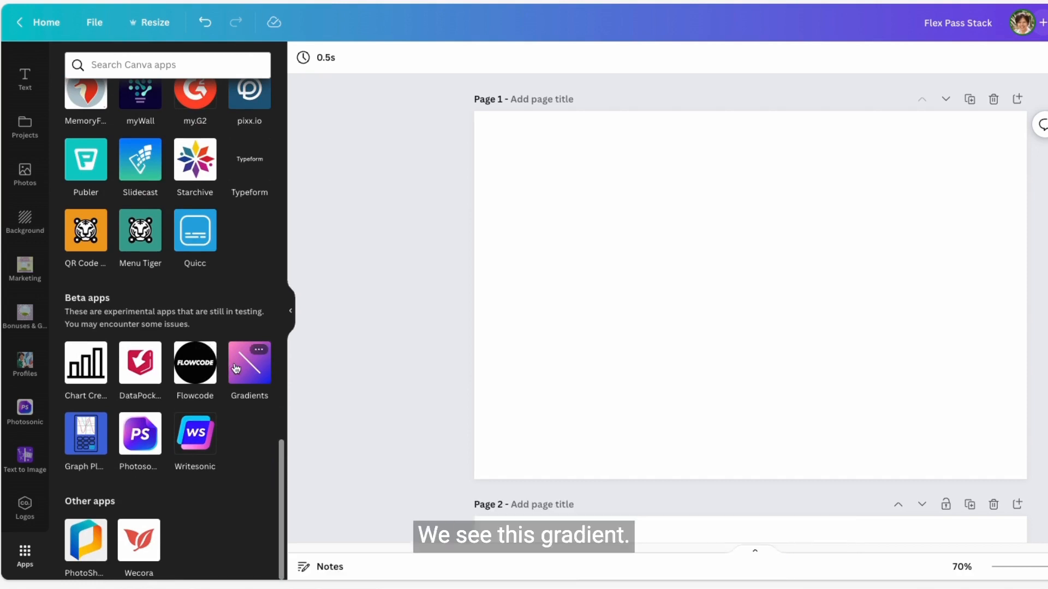
left_click(240, 369)
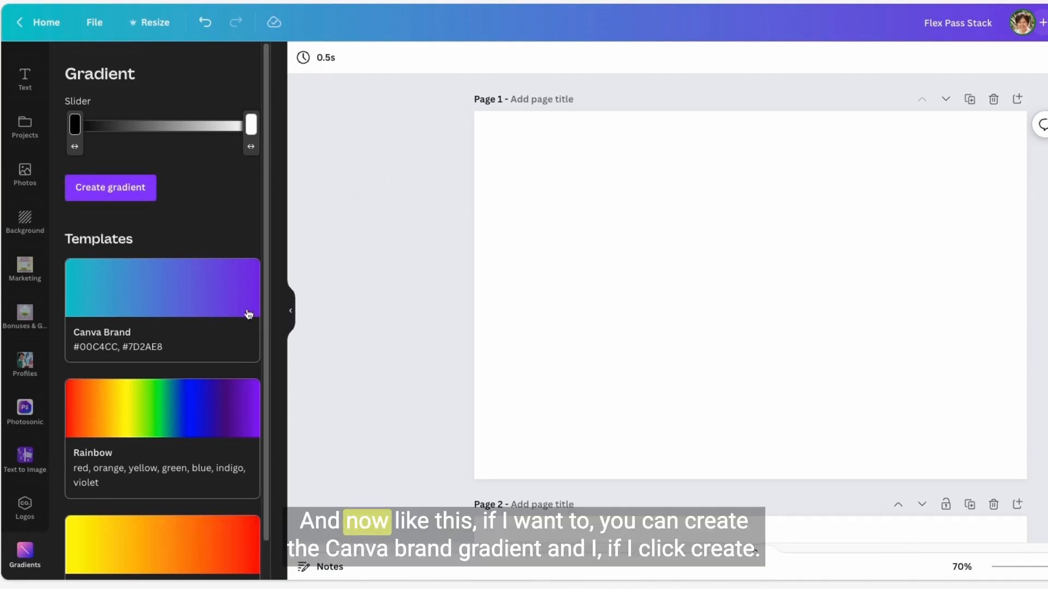
Try the Canva Brand gradient template at an enlarged size on page 1, and delete it.
left_click(209, 310)
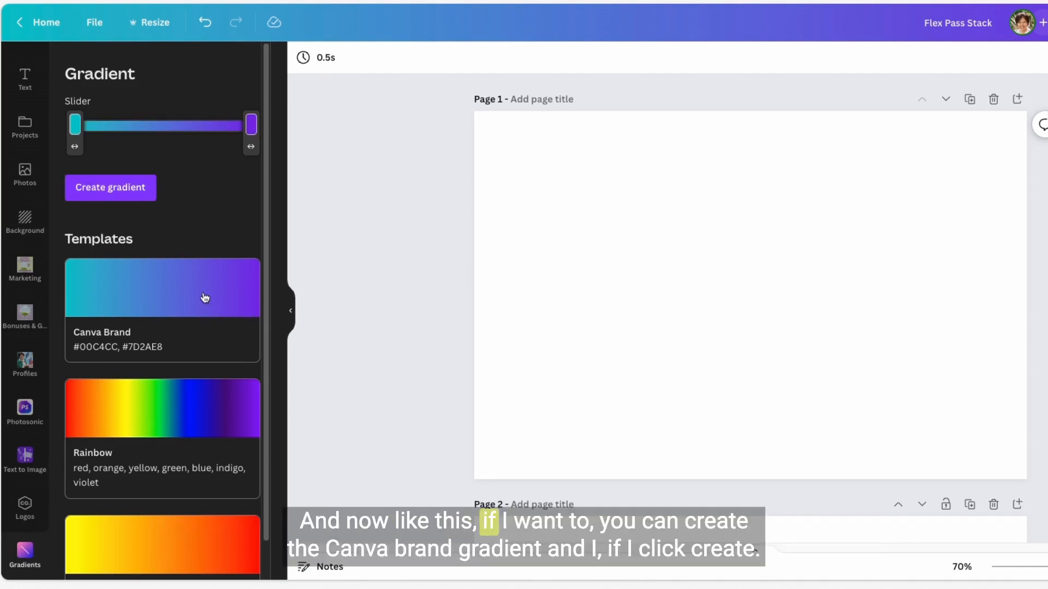
left_click(106, 201)
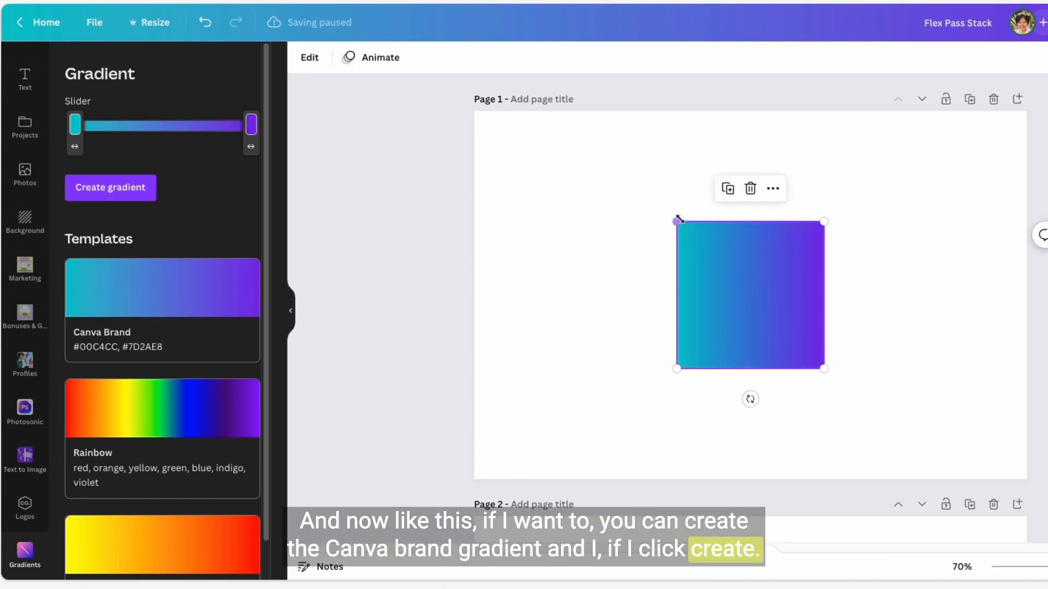
left_click_drag(678, 220, 578, 164)
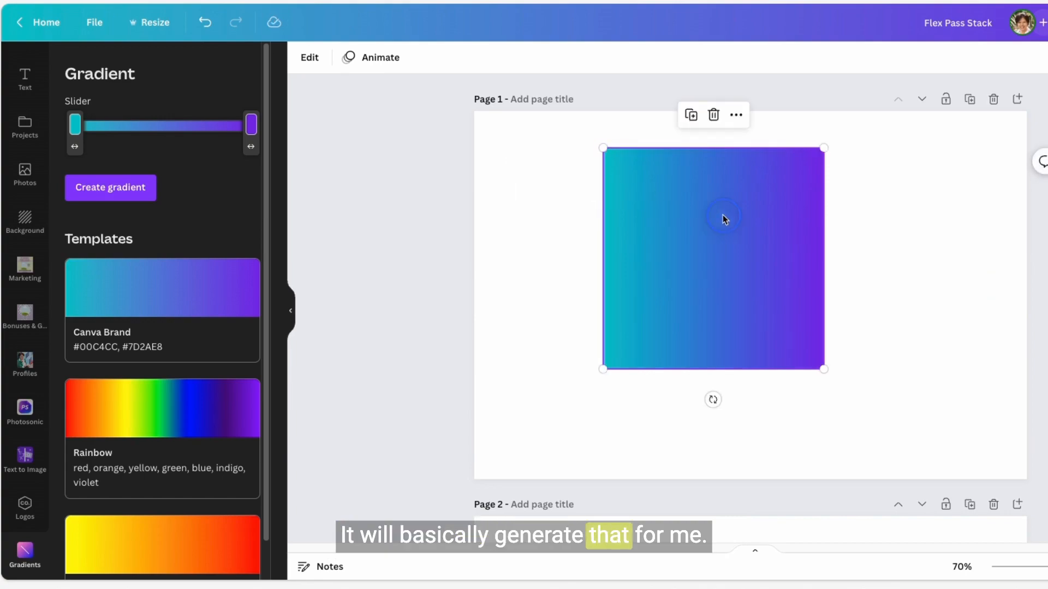
key("Delete")
Preview the Rainbow gradient template, and load the Sunshine template (yellow, red) into the gradient slider.
left_click(184, 410)
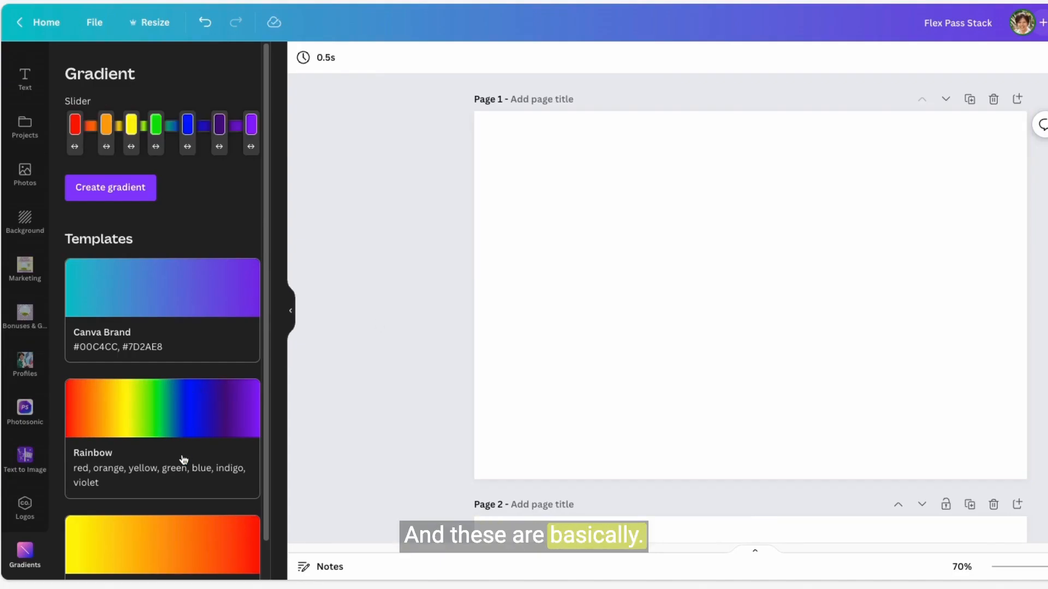
scroll(175, 491, "down", 1)
left_click(170, 517)
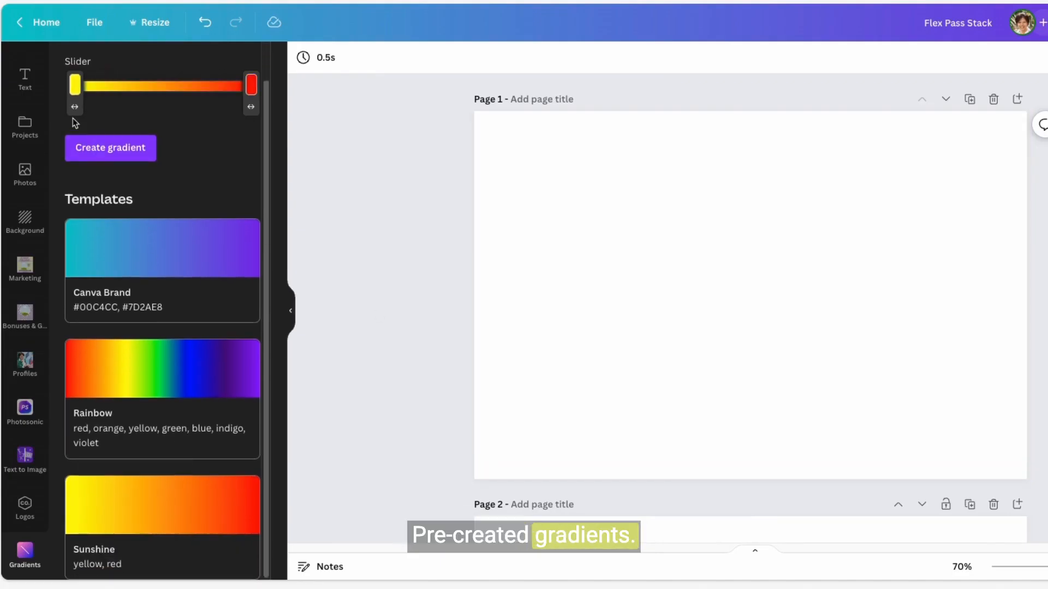
scroll(87, 126, "up", 1)
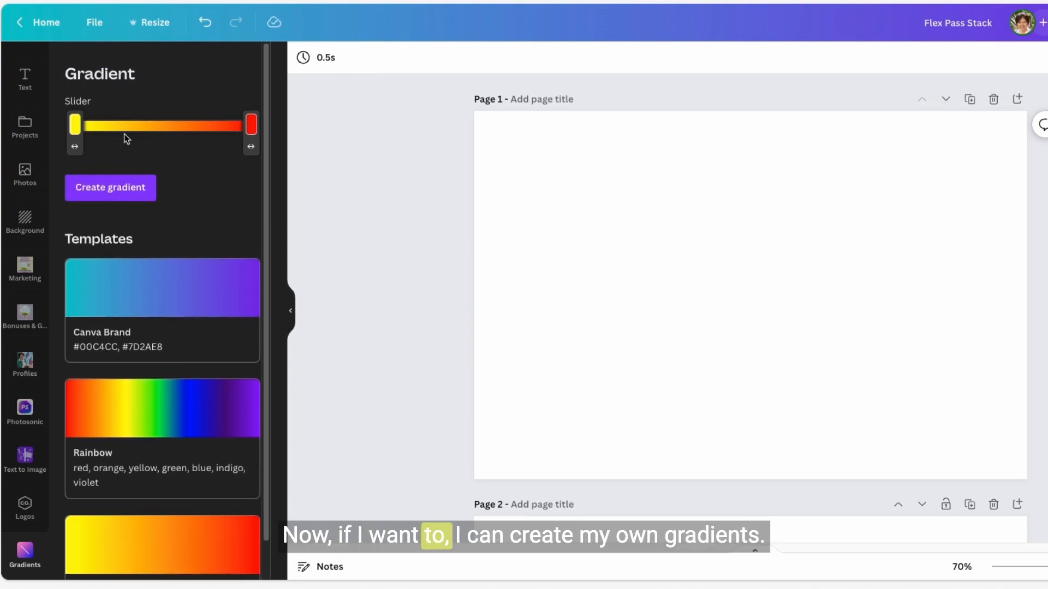
Set the gradient's start colour to turquoise RGB 0, 255, 225 and its end colour to blue RGB 0, 132, 255.
left_click(76, 125)
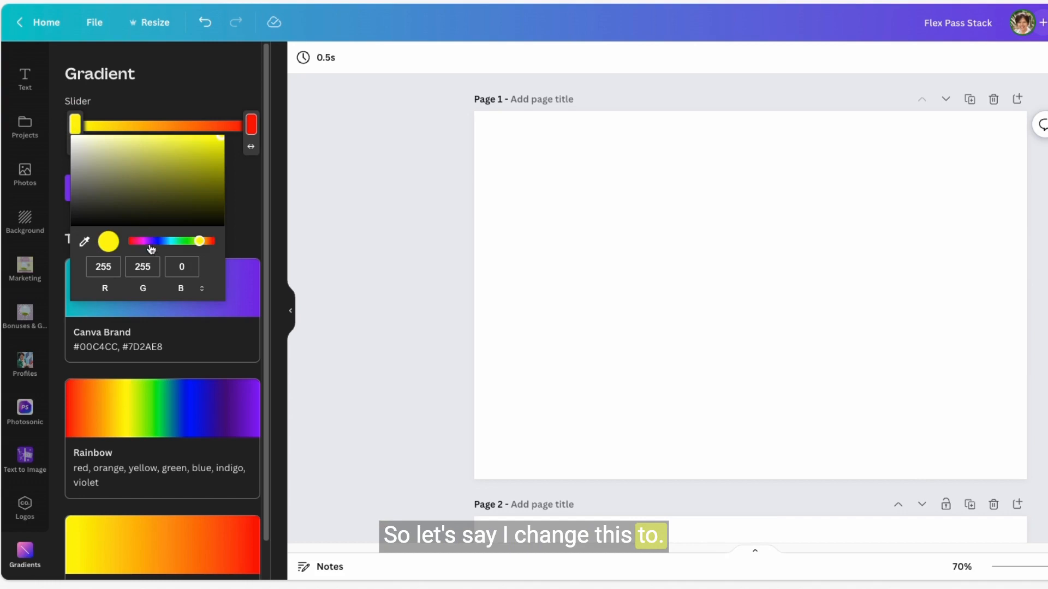
left_click_drag(151, 243, 172, 240)
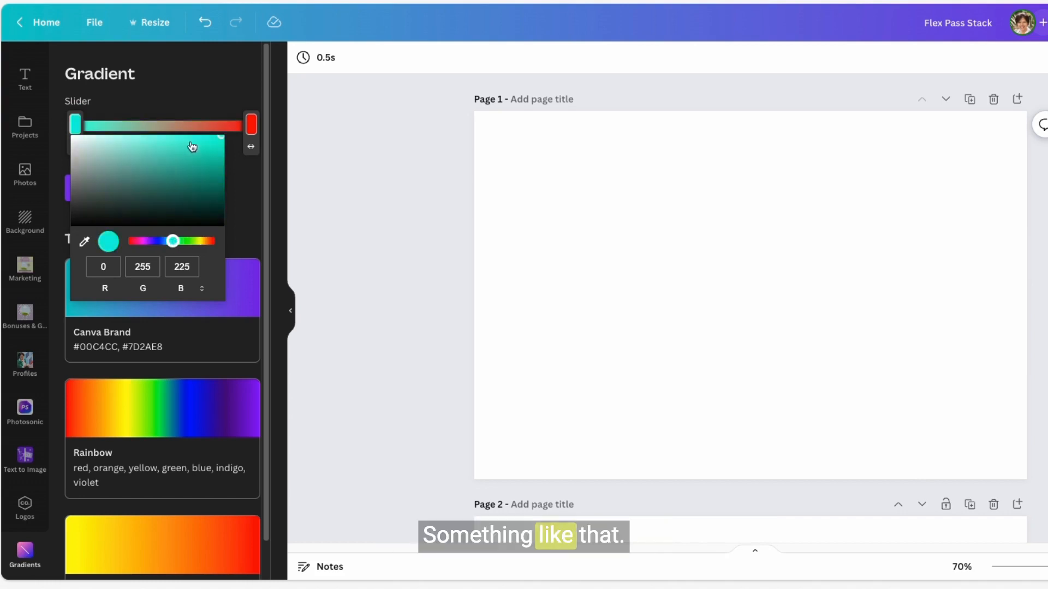
left_click(229, 96)
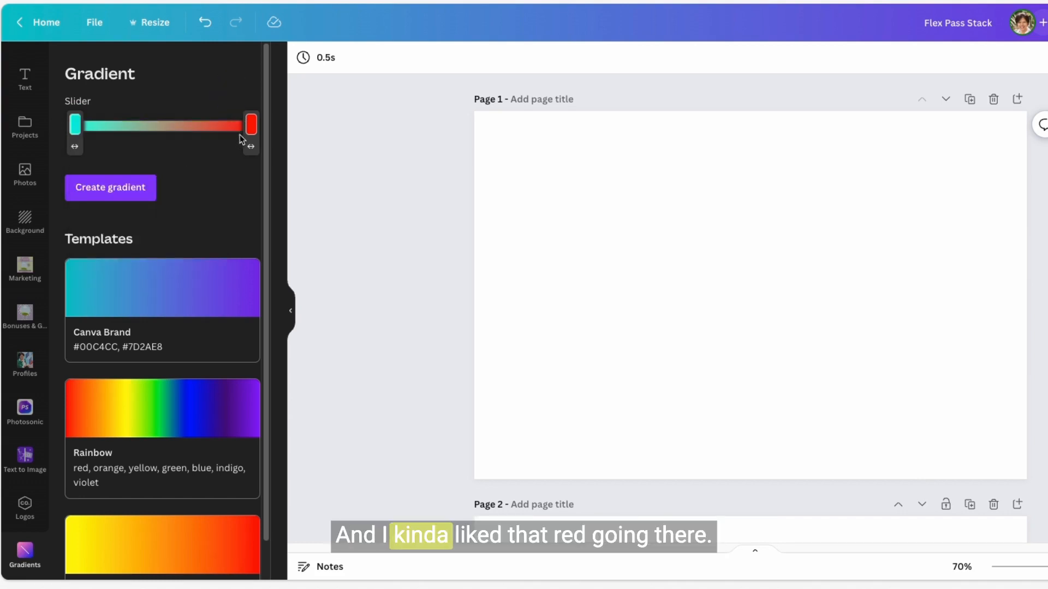
left_click(250, 126)
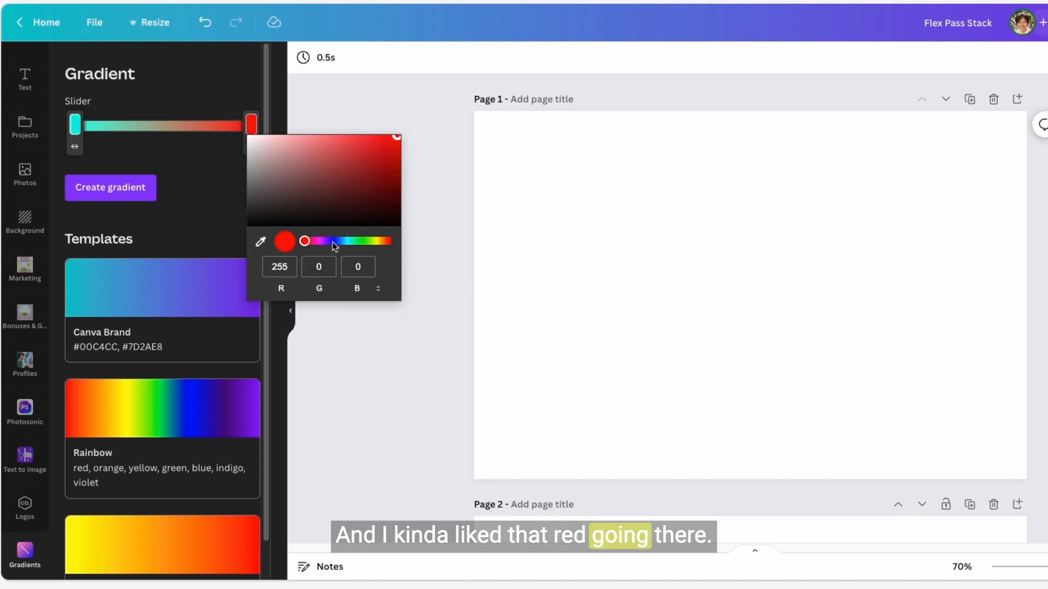
mouse_move(339, 241)
left_mouse_down()
mouse_move(327, 241)
mouse_move(342, 244)
left_mouse_up()
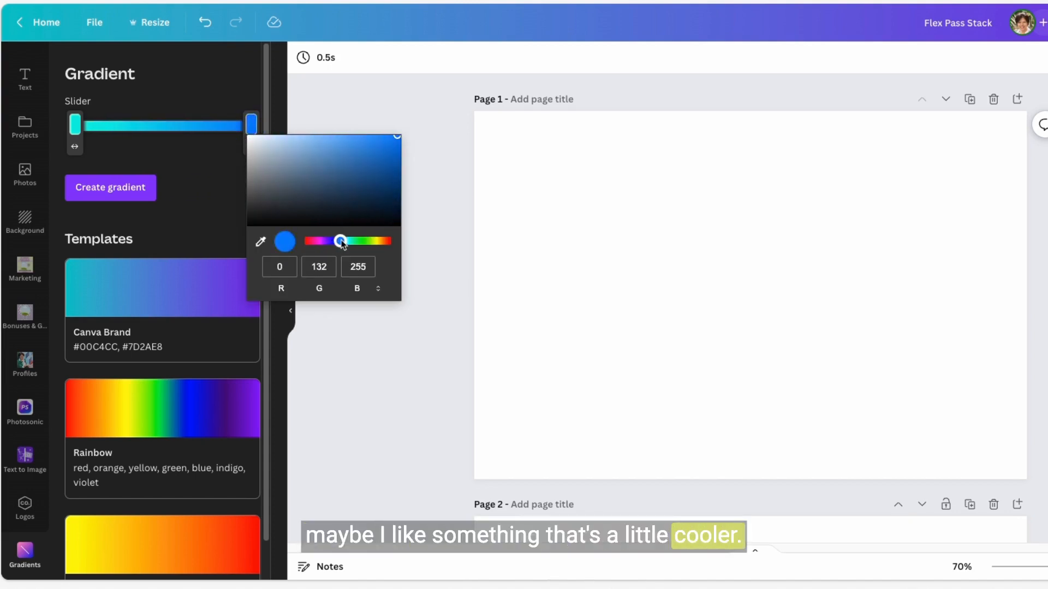
left_click(247, 140)
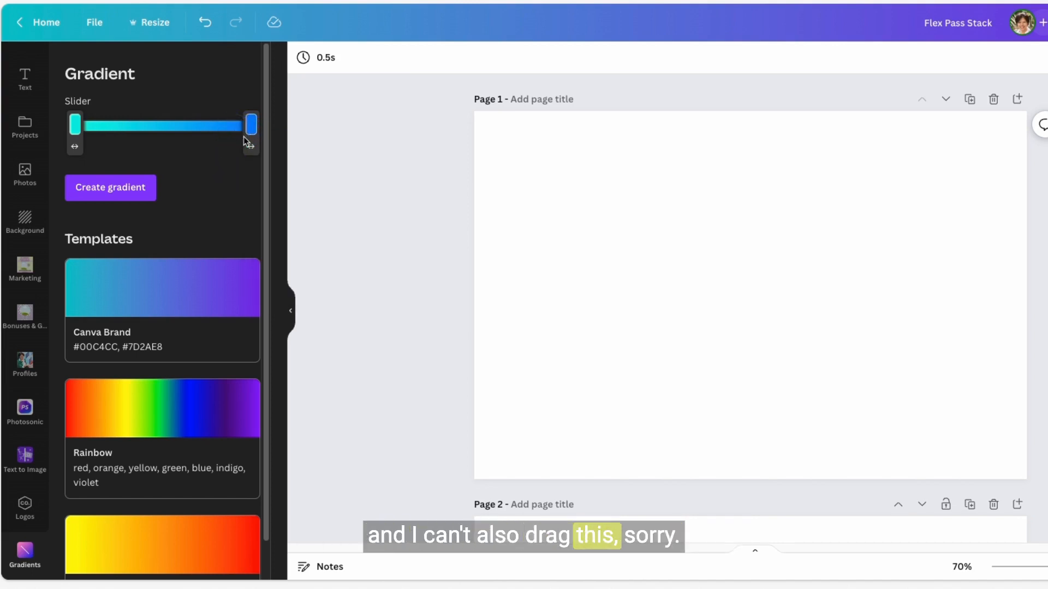
Move the blue stop to the middle of the gradient, and add a third stop beyond it in purple RGB 187, 0, 255.
left_click_drag(251, 148, 149, 144)
left_click_drag(165, 145, 165, 145)
left_click(221, 126)
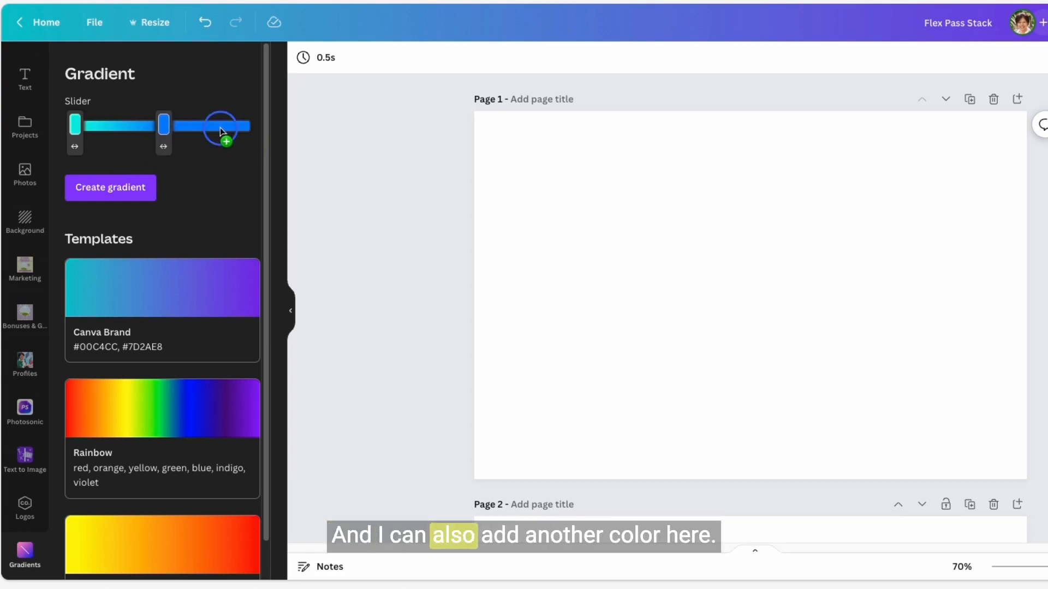
left_click(220, 124)
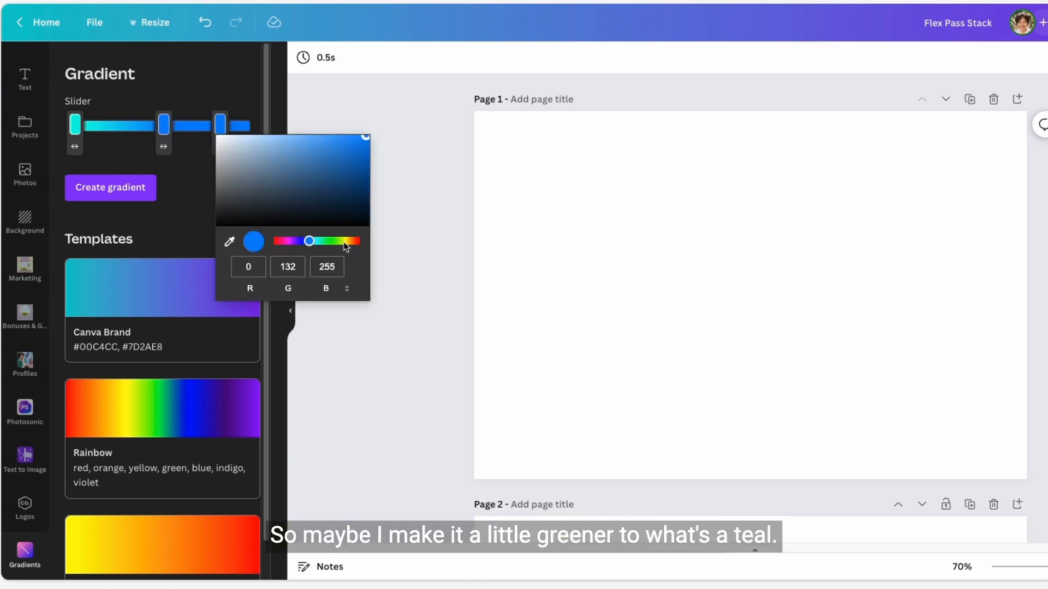
left_click_drag(343, 241, 293, 244)
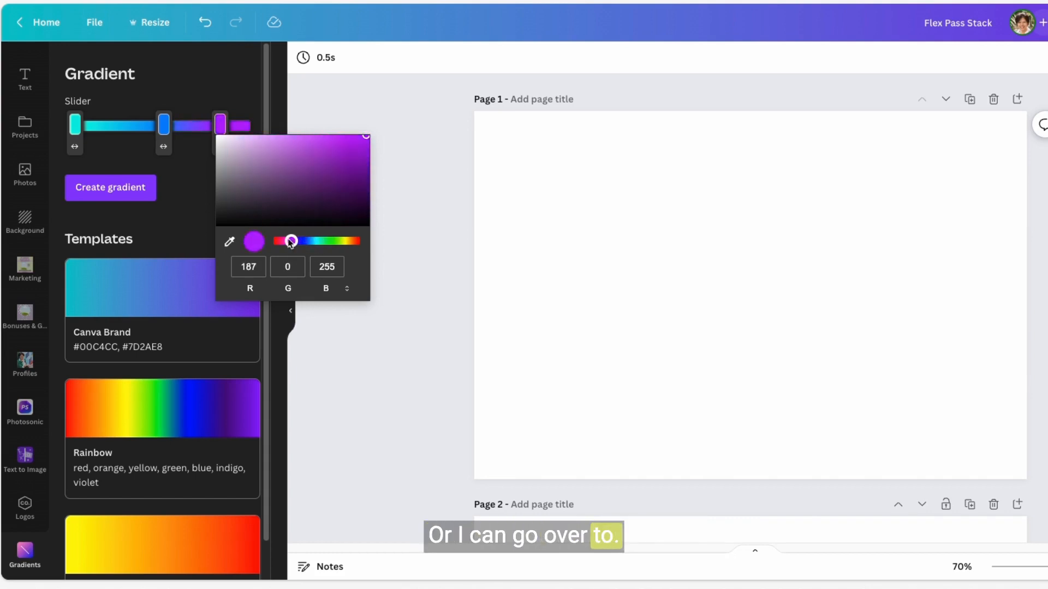
Recolour the third stop by sampling dark grey #444444 with the eyedropper, and show its colour value in HEX format.
left_click(230, 243)
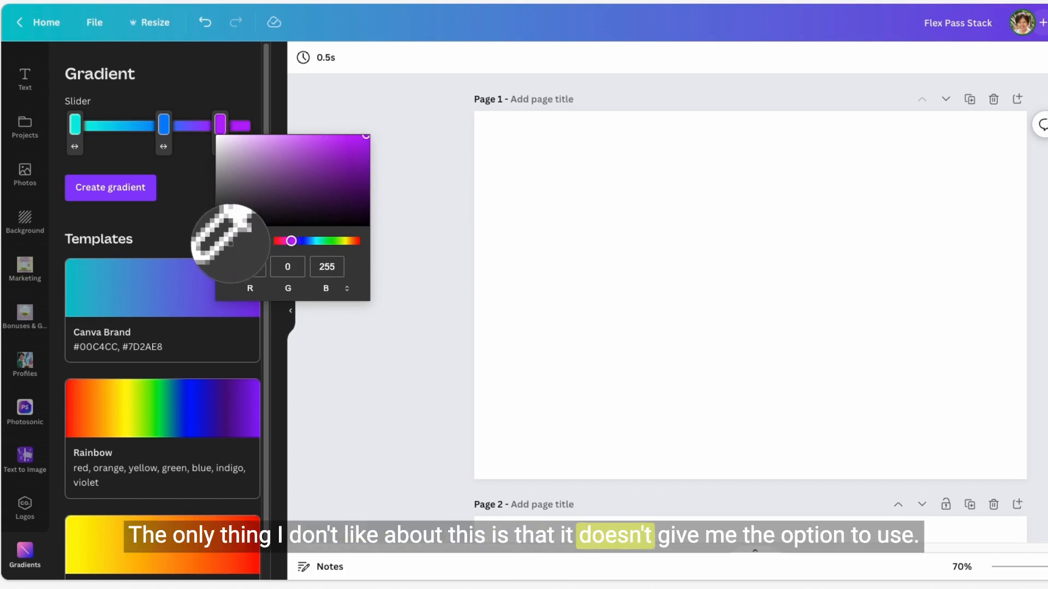
left_click(230, 243)
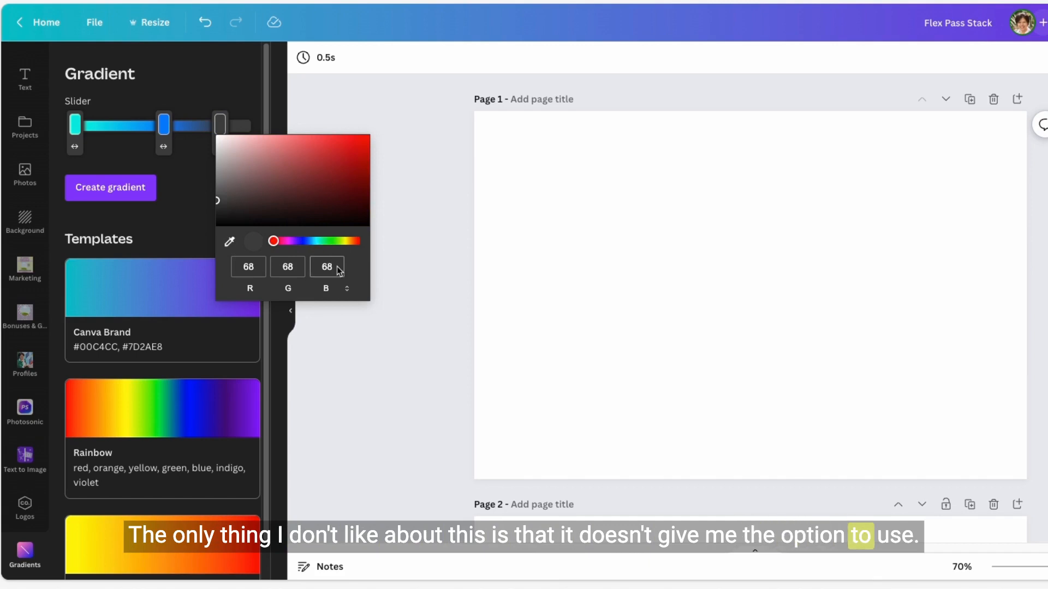
left_click(346, 289)
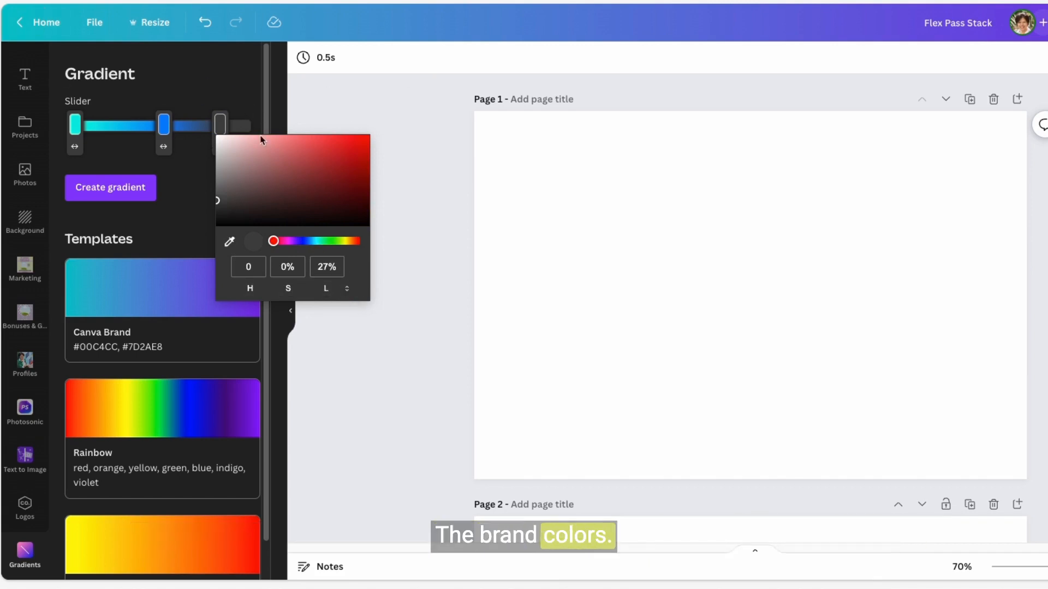
left_click(279, 283)
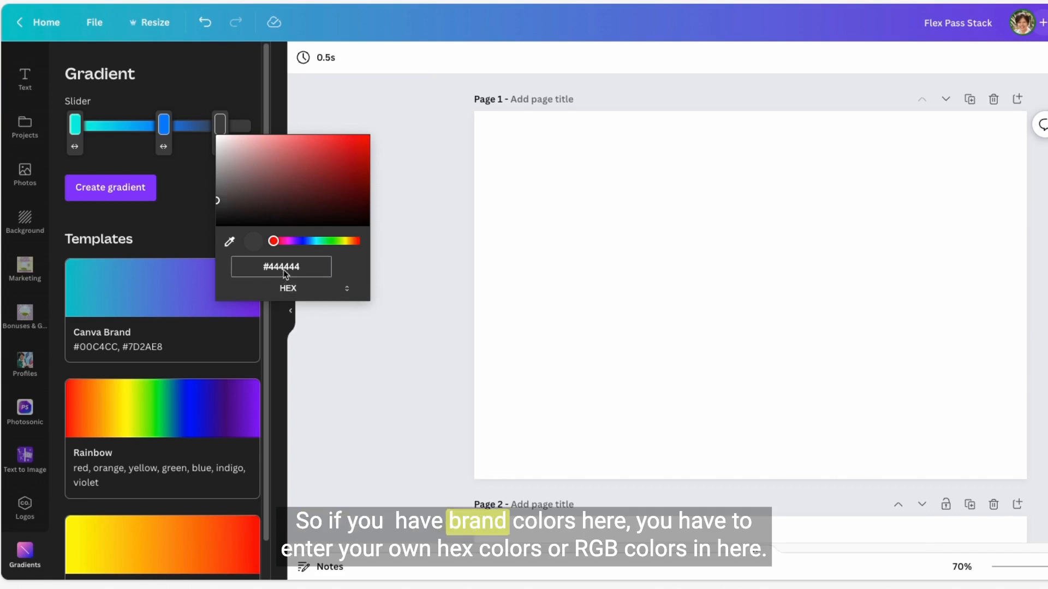
left_click(287, 267)
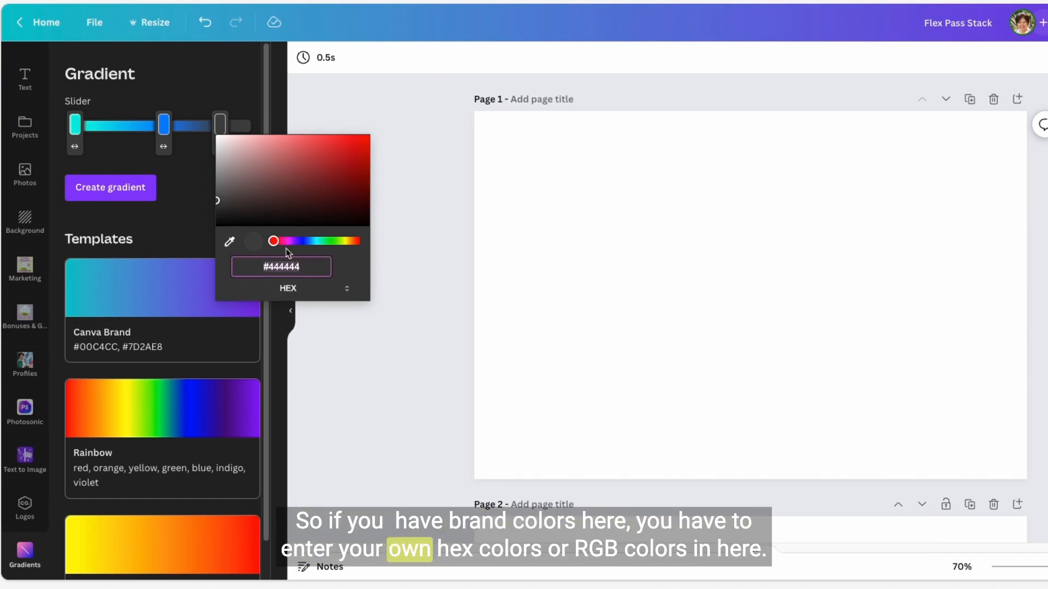
left_click(230, 90)
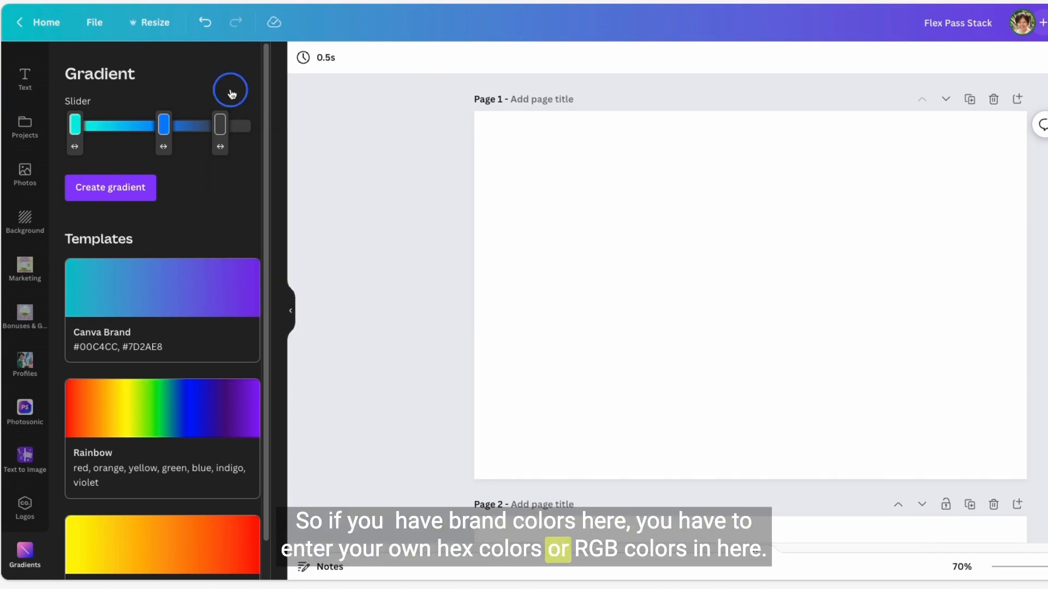
Try to insert the saved TA Summer Citrus Green snippet as the third stop's HEX colour.
left_click(221, 133)
left_click(288, 289)
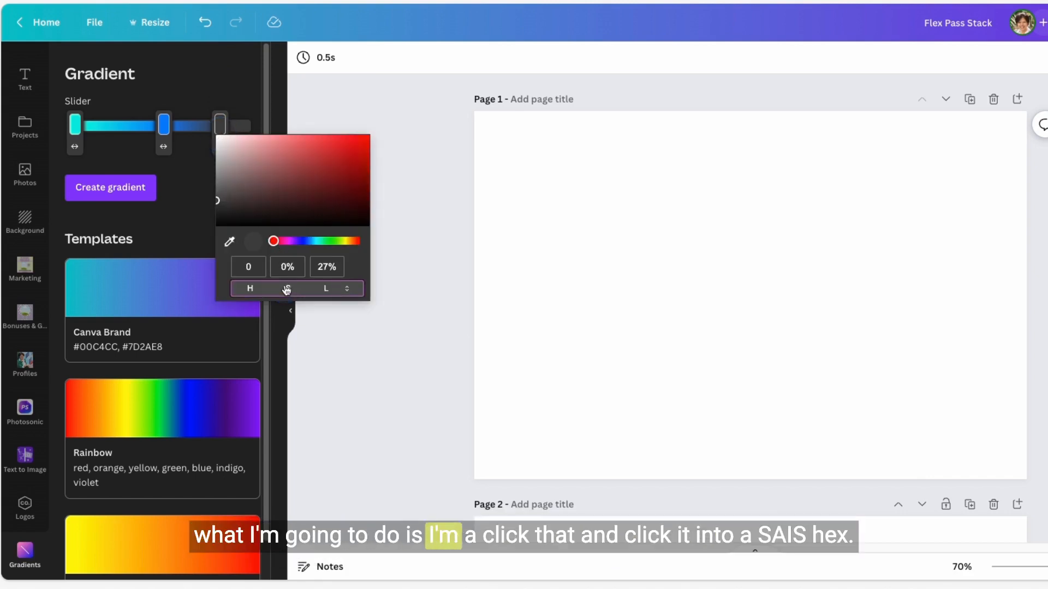
left_click(288, 288)
left_click(297, 267)
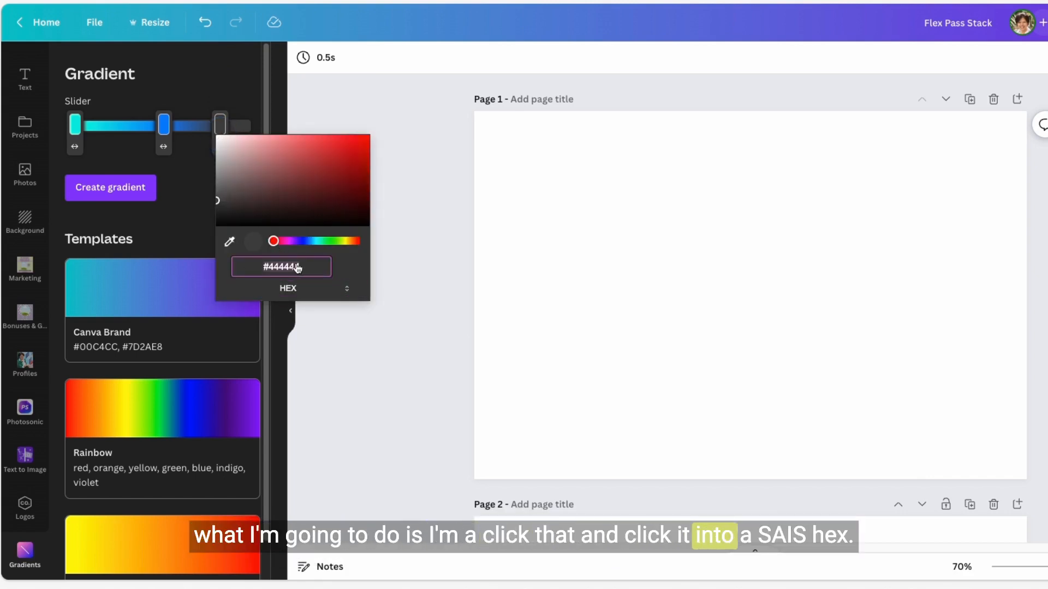
key("alt+super+c")
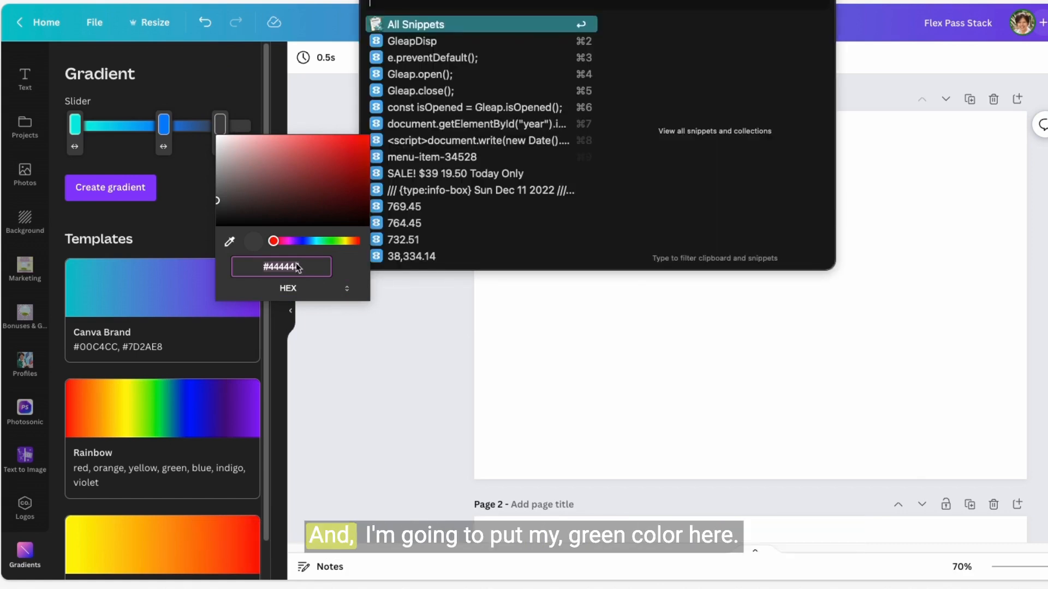
type("summ")
key("Down")
key("Down")
key("Down")
key("Up")
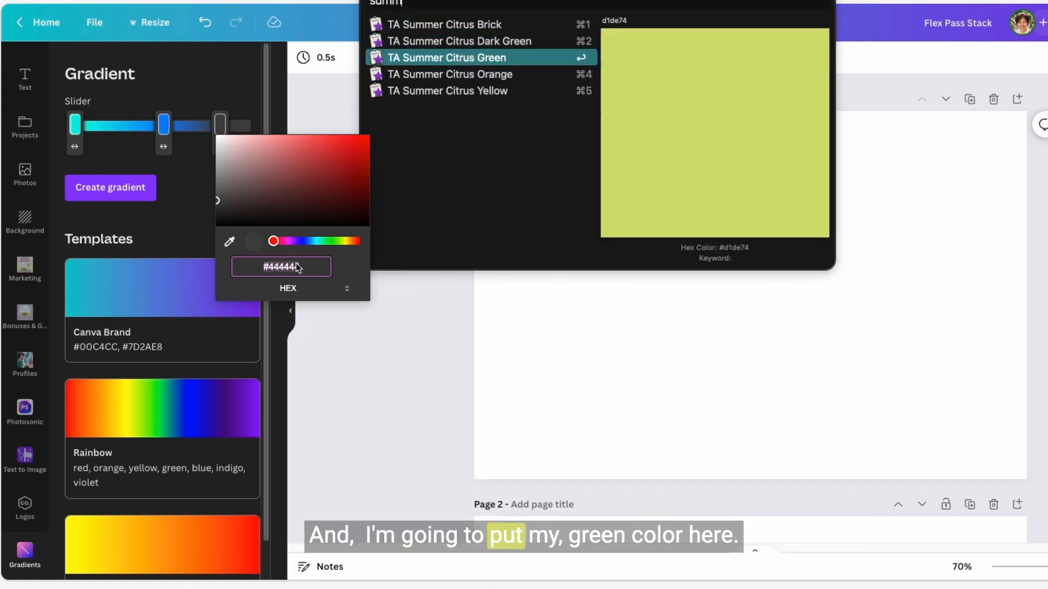
key("Return")
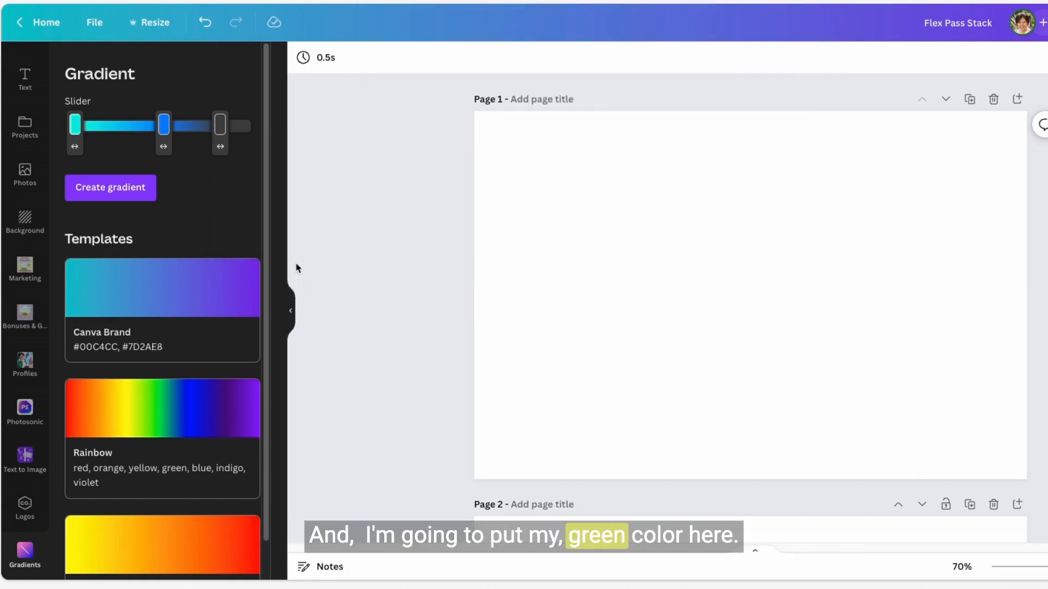
Show the third stop's colour in HEX format and look up the saved TA Summer Citrus Green snippet's code.
left_click(221, 133)
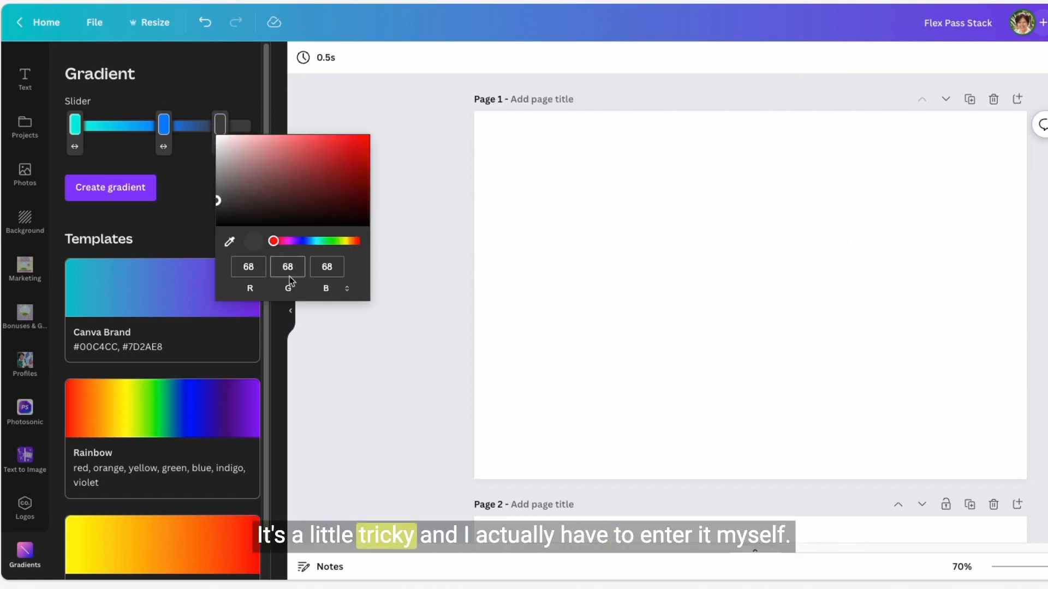
left_click(291, 285)
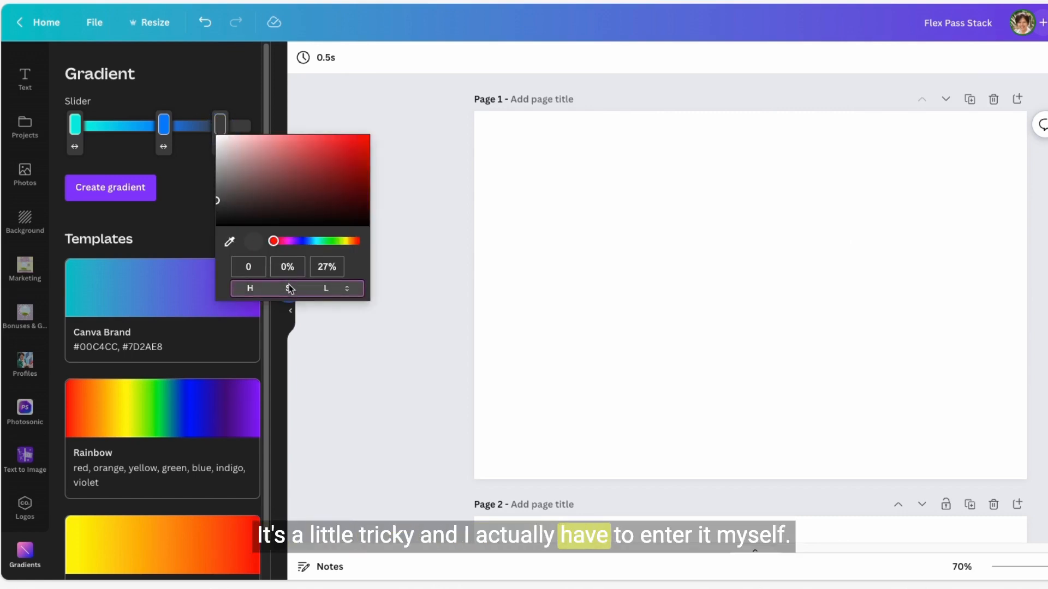
left_click(291, 285)
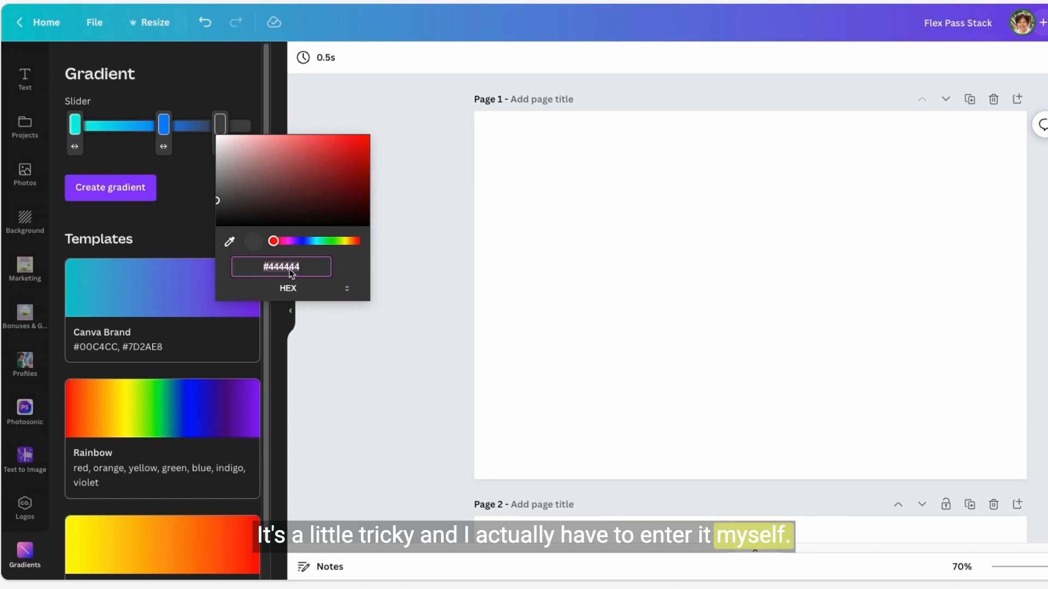
key("alt+super+c")
key("Escape")
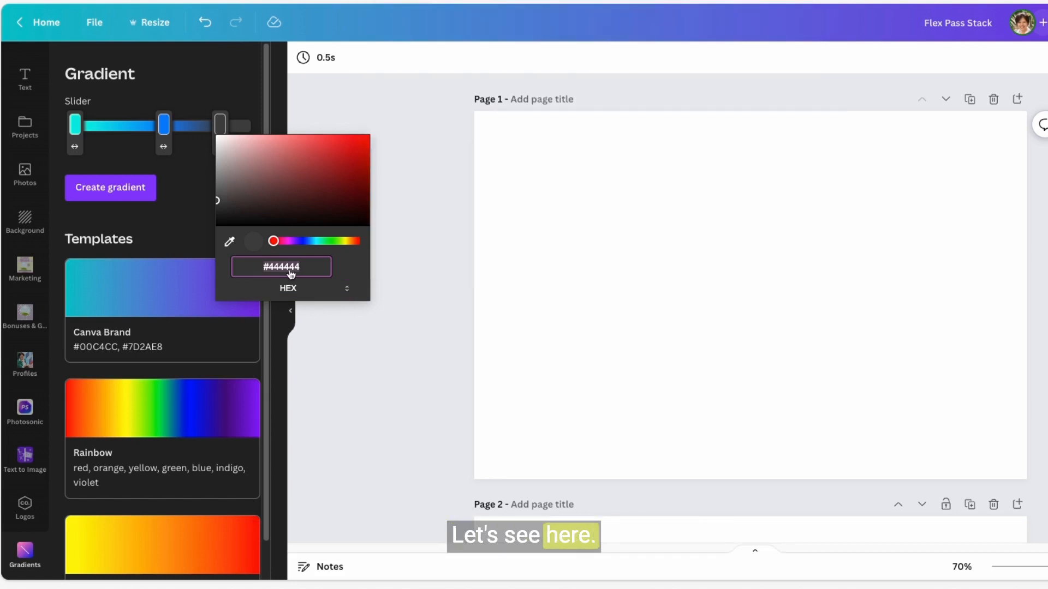
key("alt+super+c")
type("summ")
key("Down")
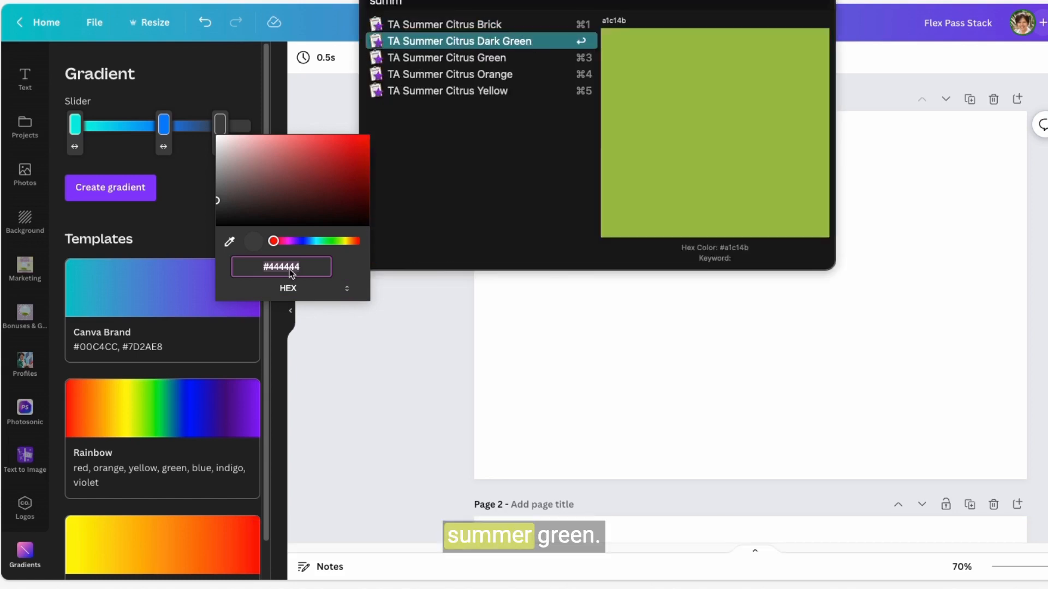
key("Down")
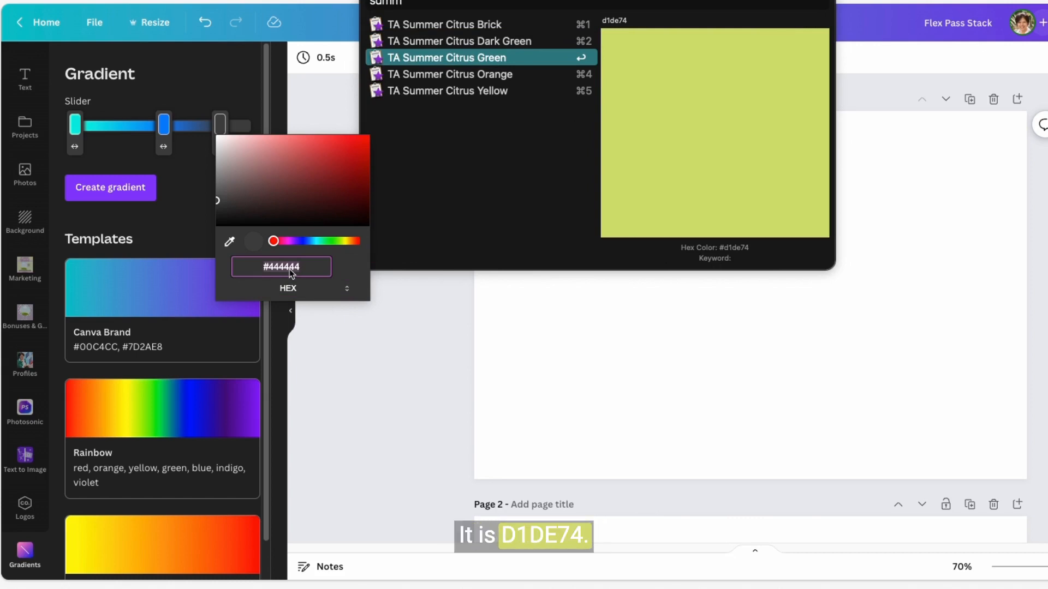
key("Escape")
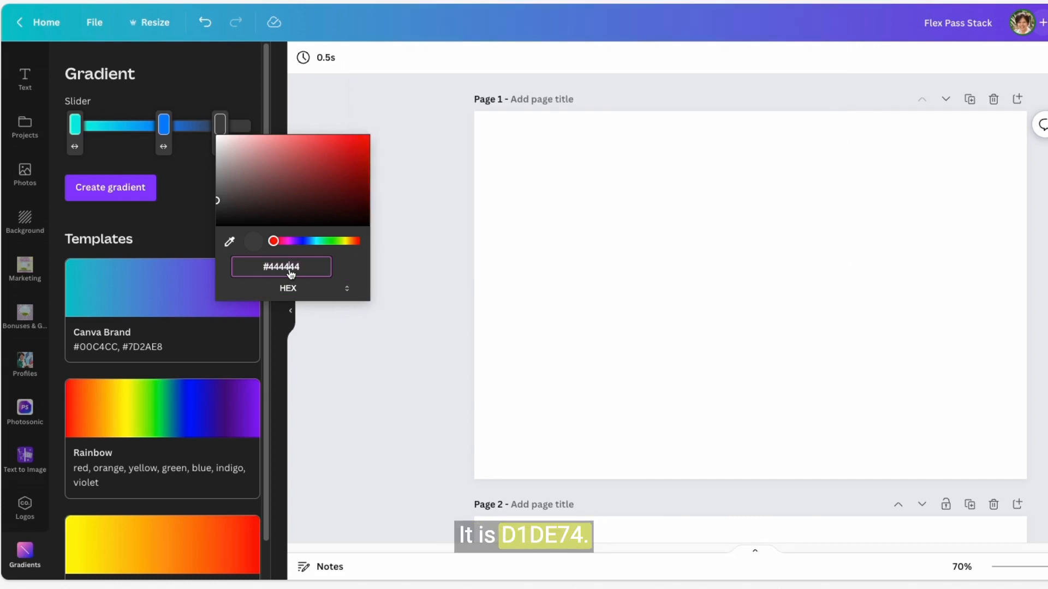
Set the third stop's HEX colour to D1DE74 and close its colour picker.
type("D")
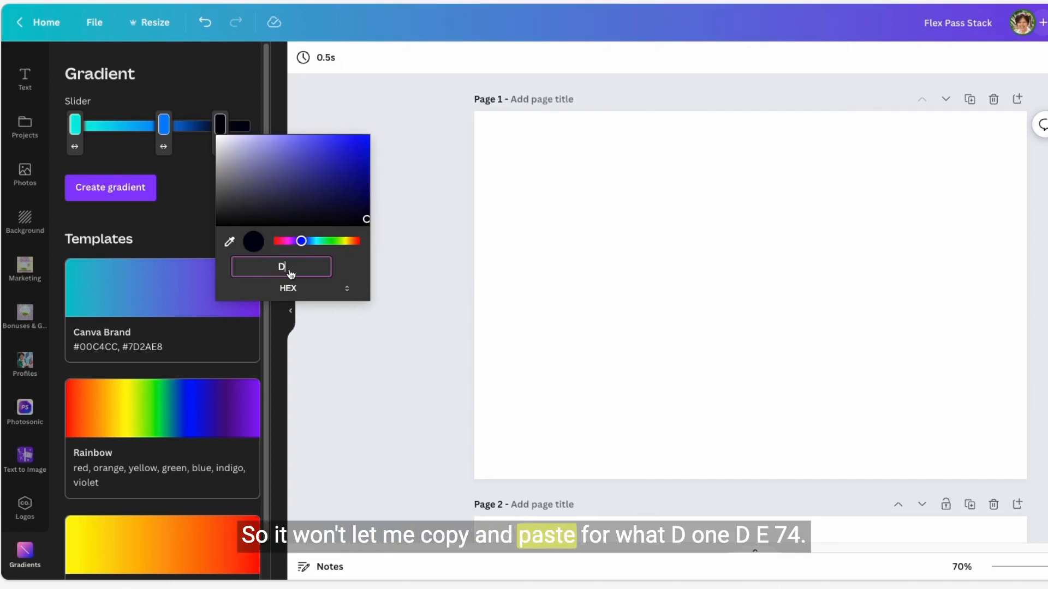
type("E")
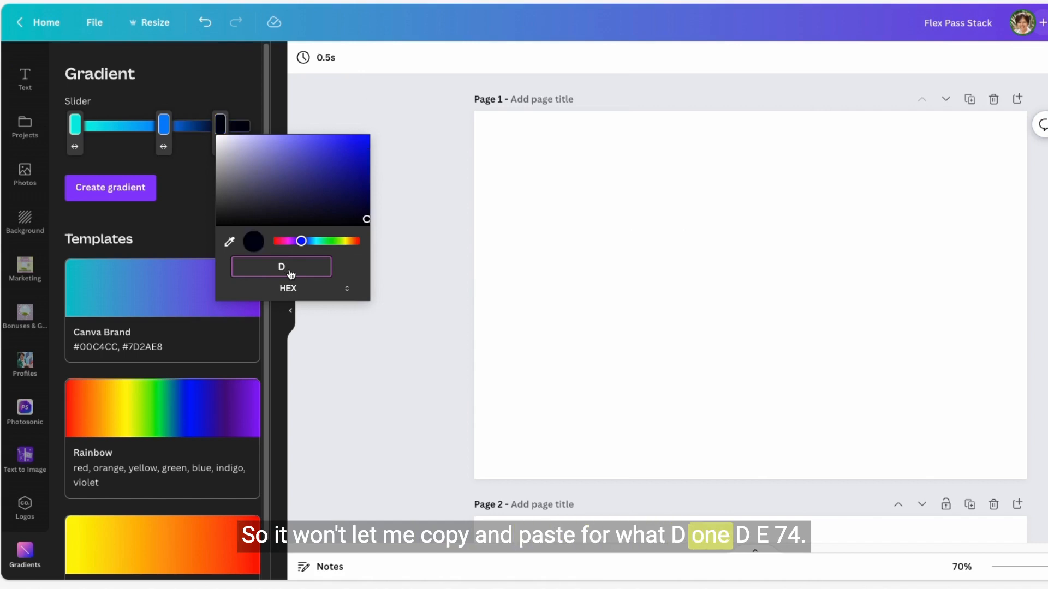
type("1DE74")
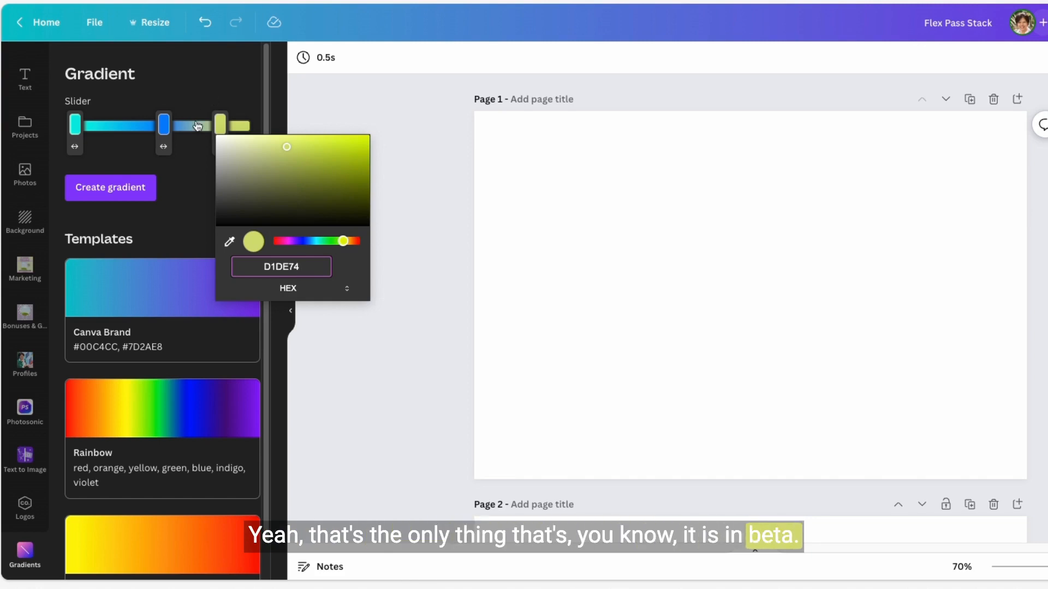
left_click(197, 170)
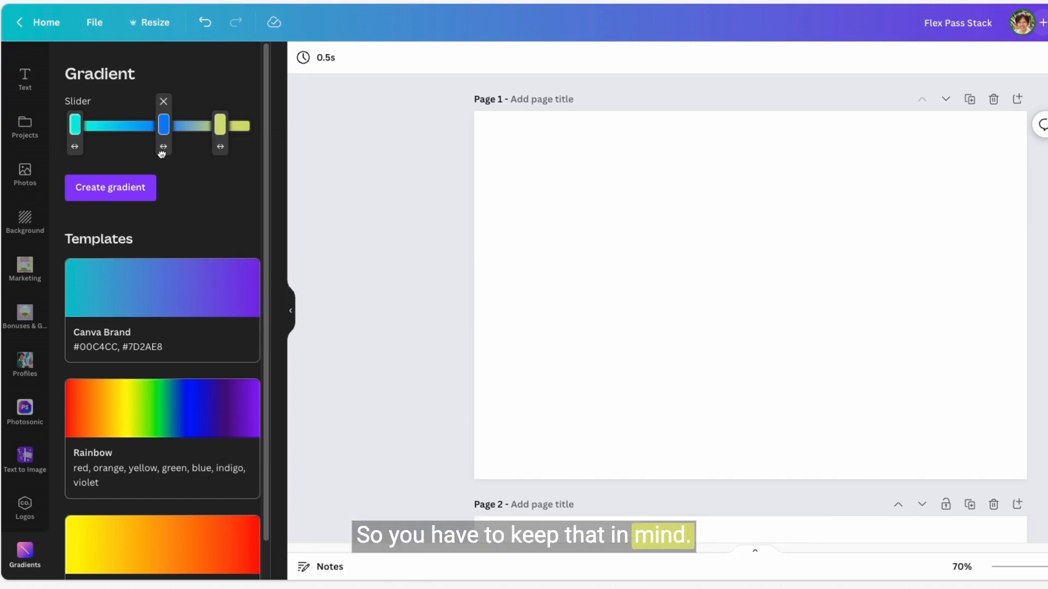
Move the blue middle stop slightly closer to the turquoise stop and recolour it light cyan.
left_click_drag(161, 154, 149, 152)
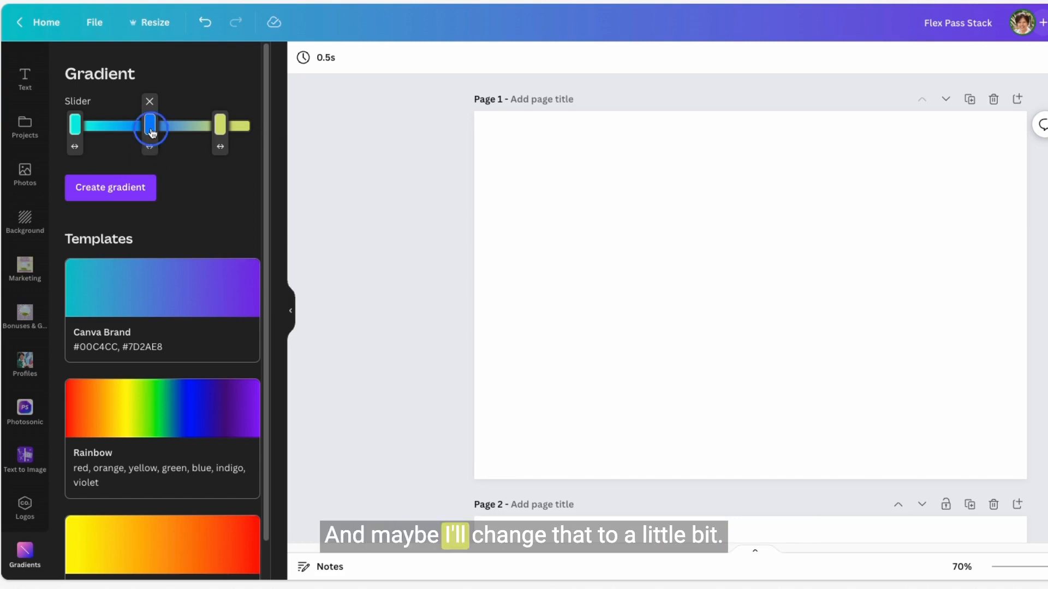
left_click(149, 124)
left_click_drag(236, 244, 248, 244)
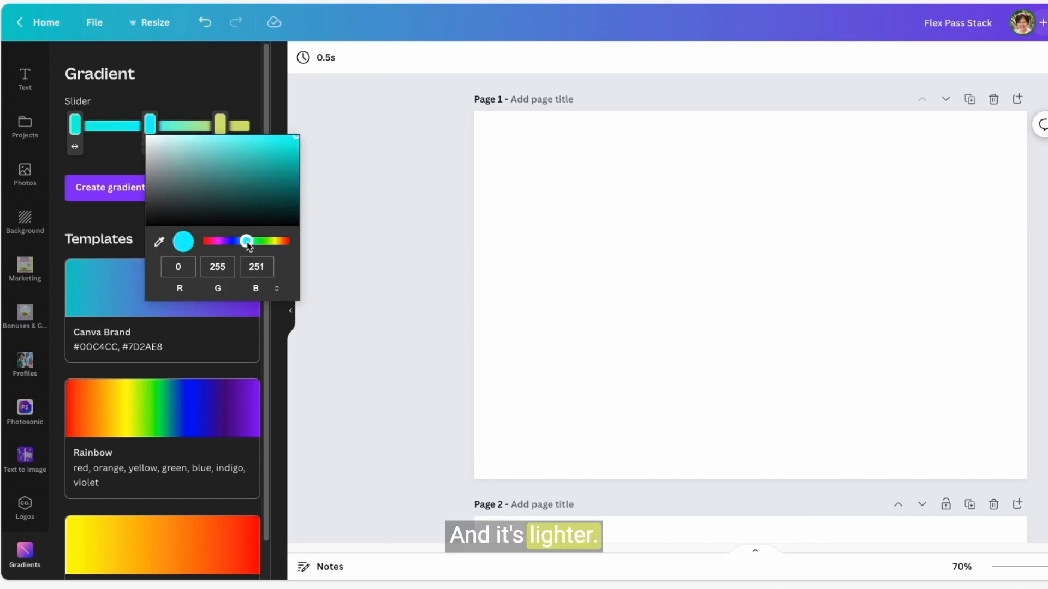
left_click(207, 88)
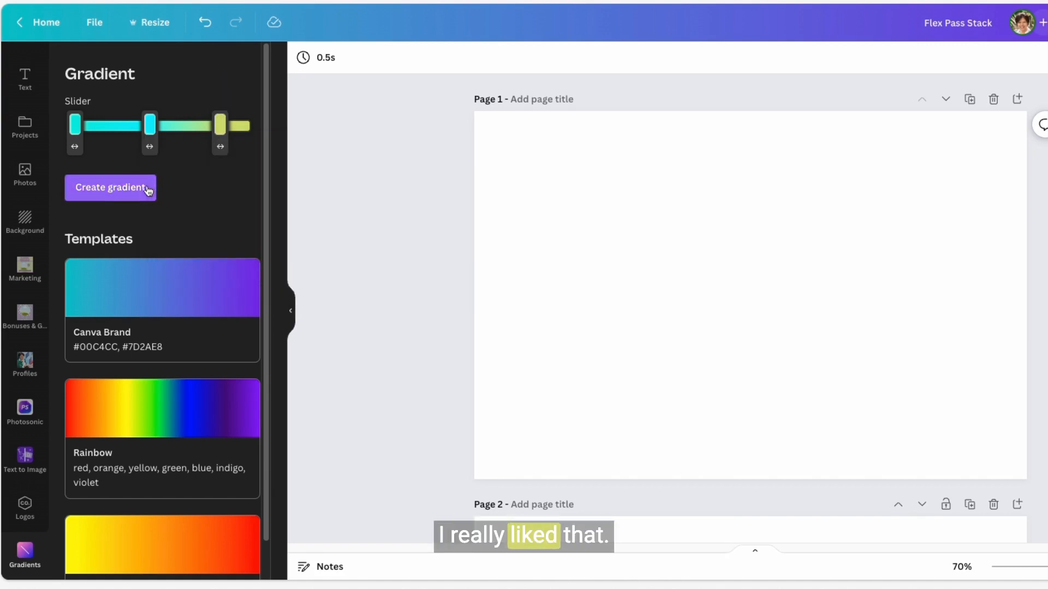
Create the turquoise, cyan and green gradient and enlarge it to cover the whole of page 1.
left_click(114, 187)
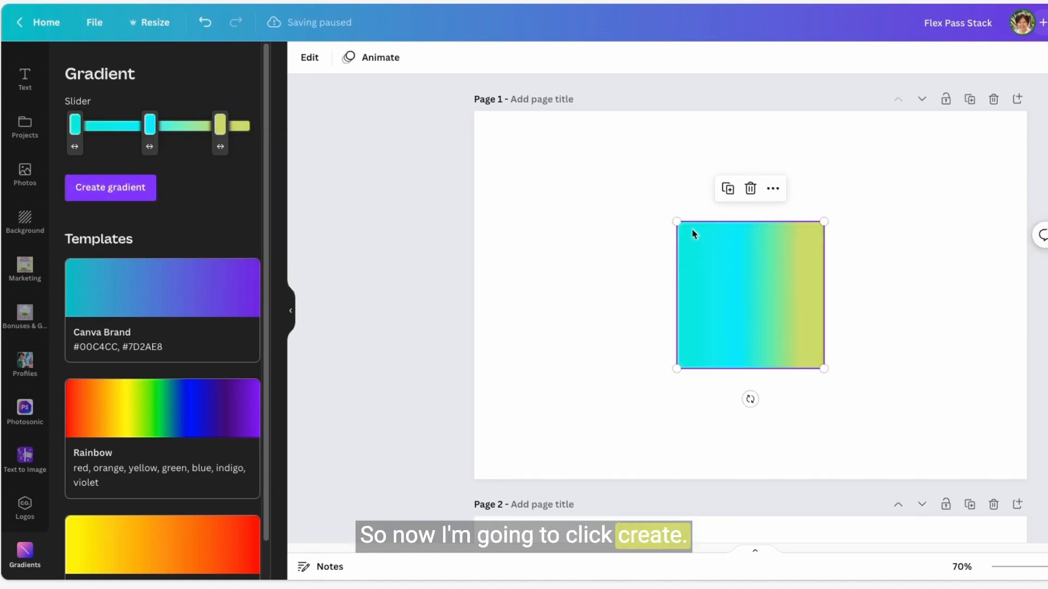
left_click_drag(677, 221, 396, 96)
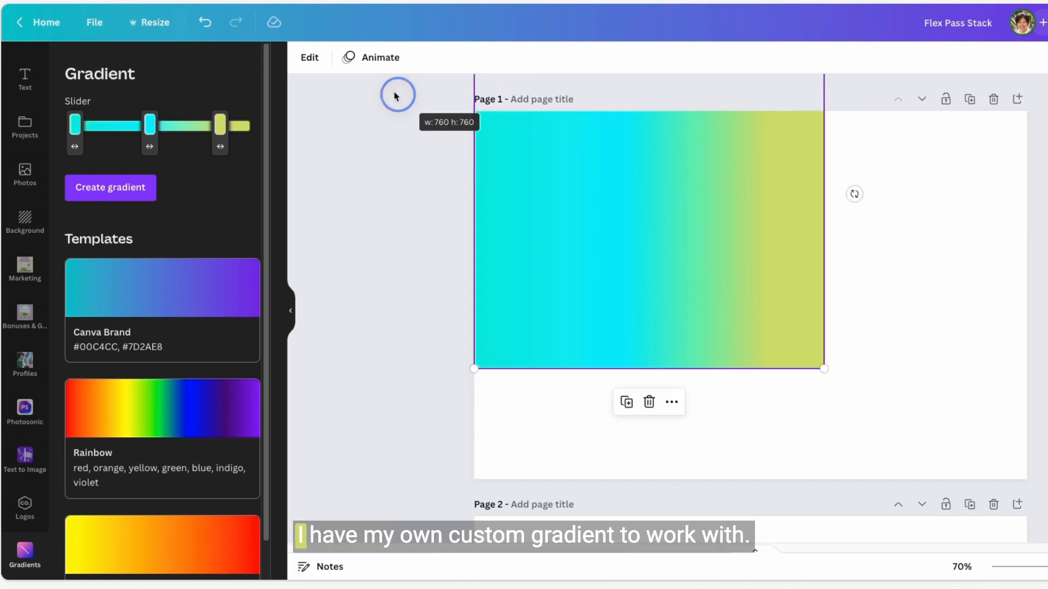
left_click_drag(823, 369, 1026, 588)
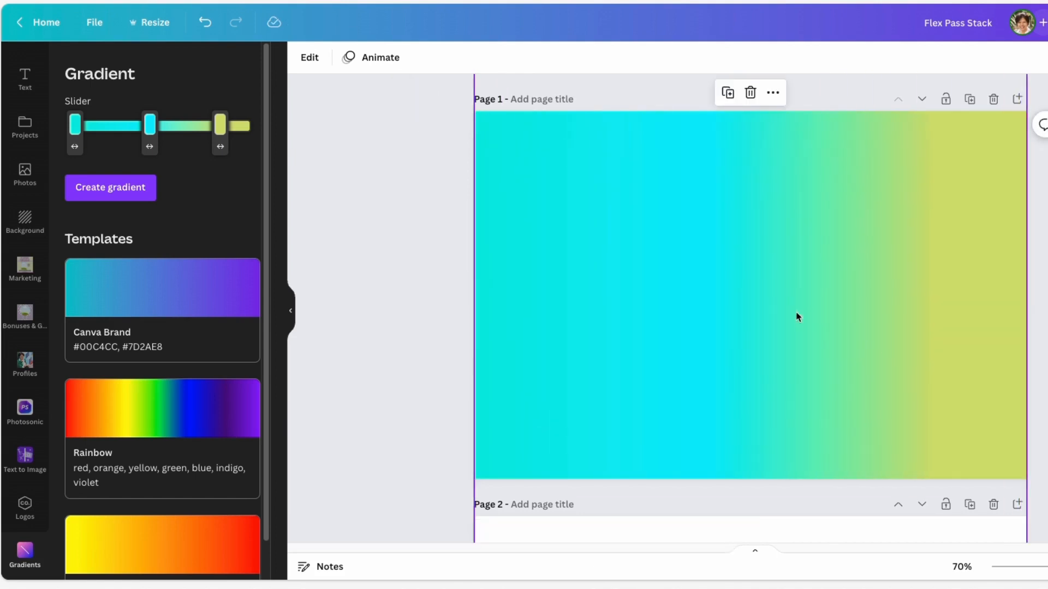
left_click_drag(754, 271, 760, 233)
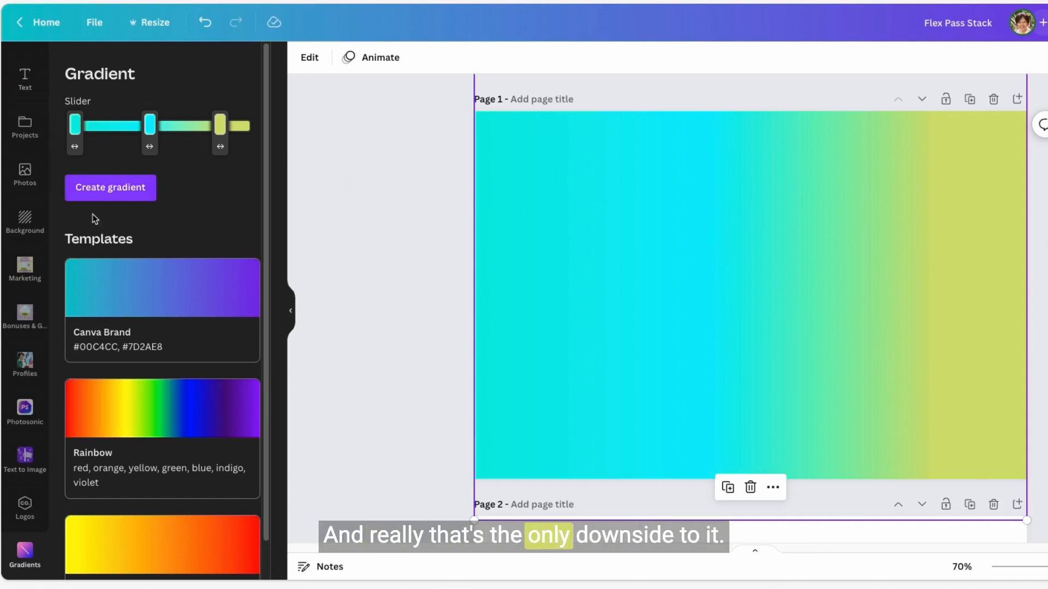
Add a circular frame from the elements over the gradient on page 1, and try to place the gradient inside it.
scroll(30, 105, "up", 3)
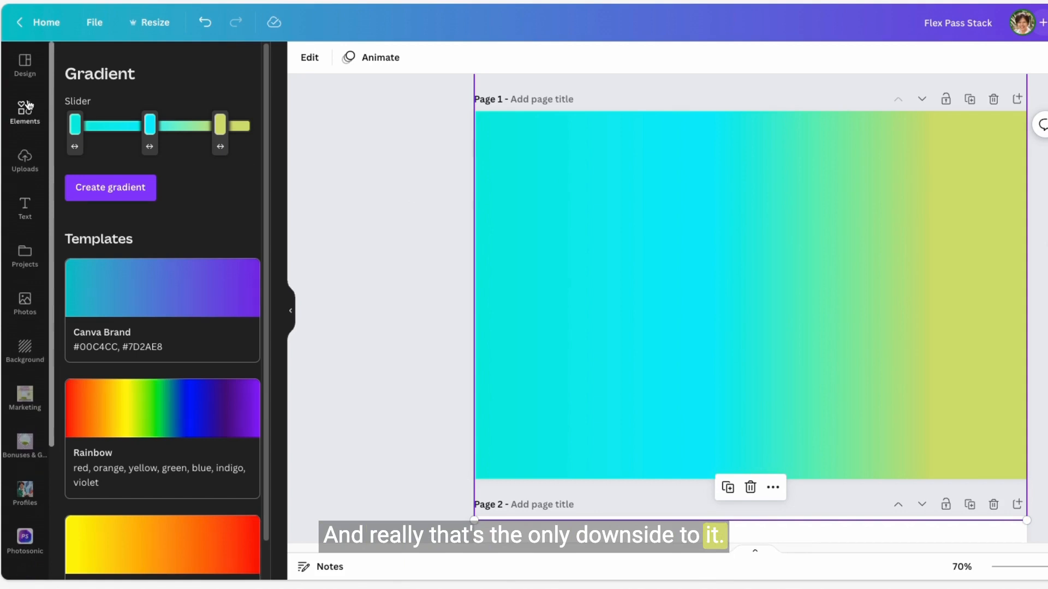
left_click(27, 111)
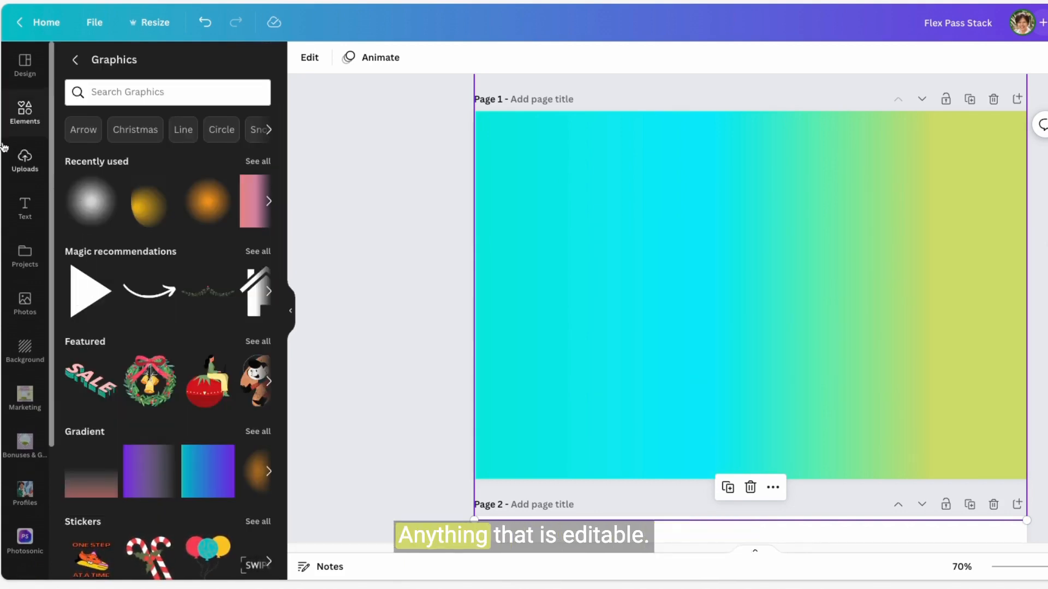
left_click(71, 63)
scroll(100, 436, "down", 6)
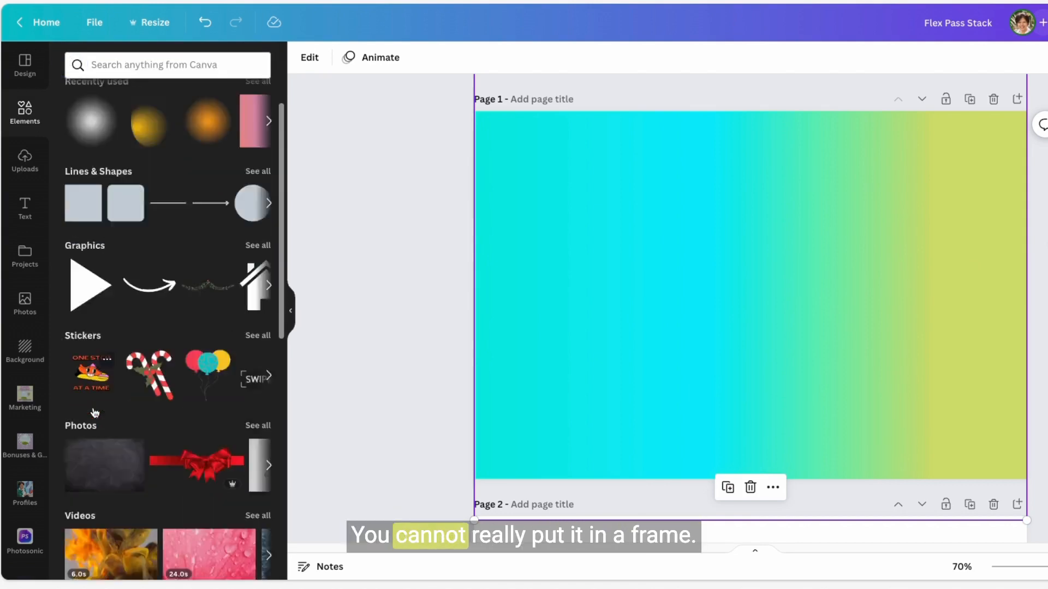
left_click(103, 462)
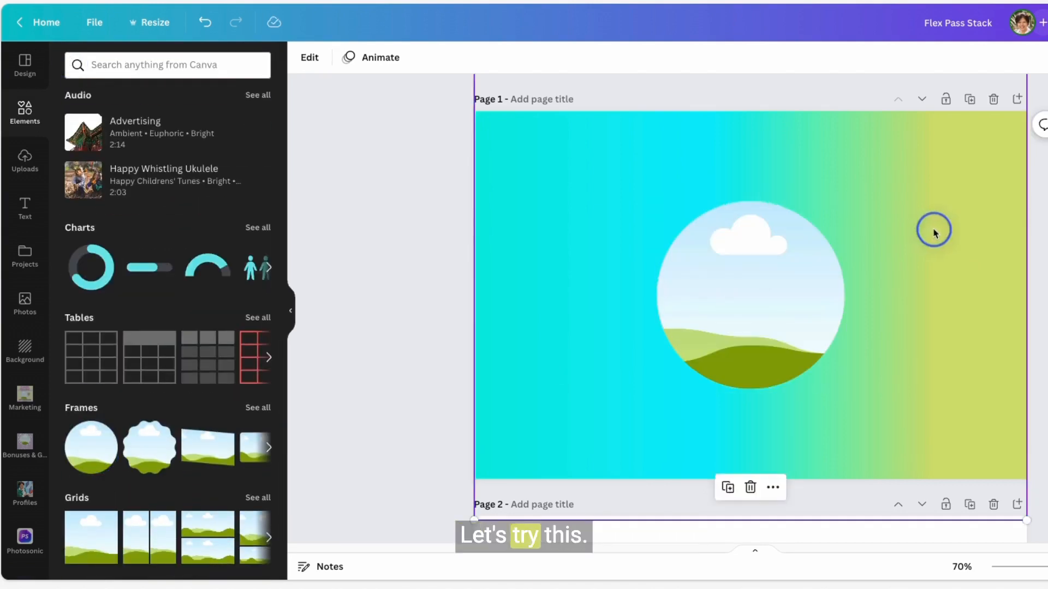
left_click_drag(930, 227, 739, 265)
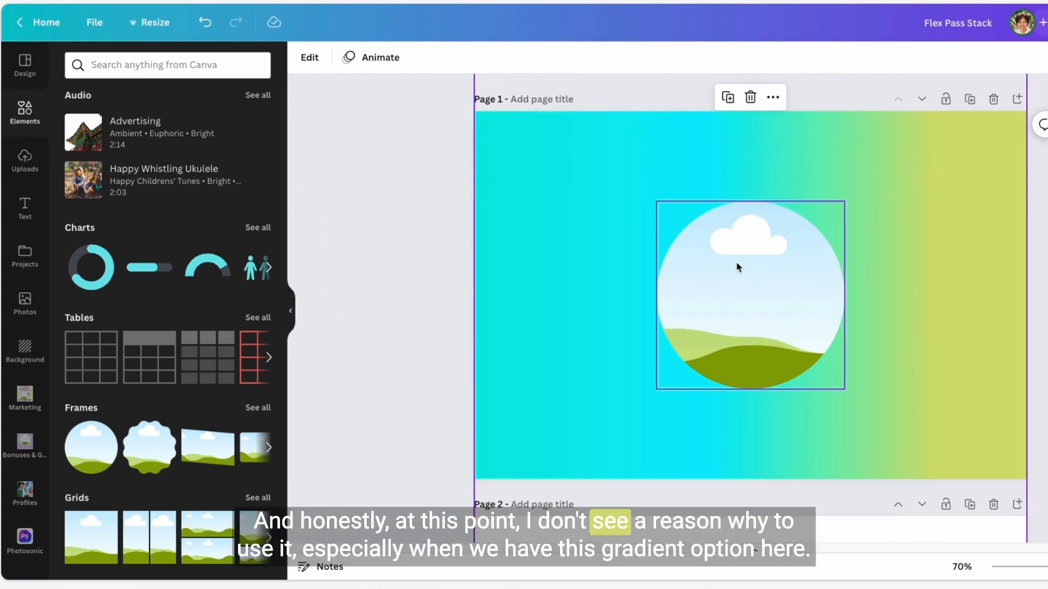
left_click(625, 300)
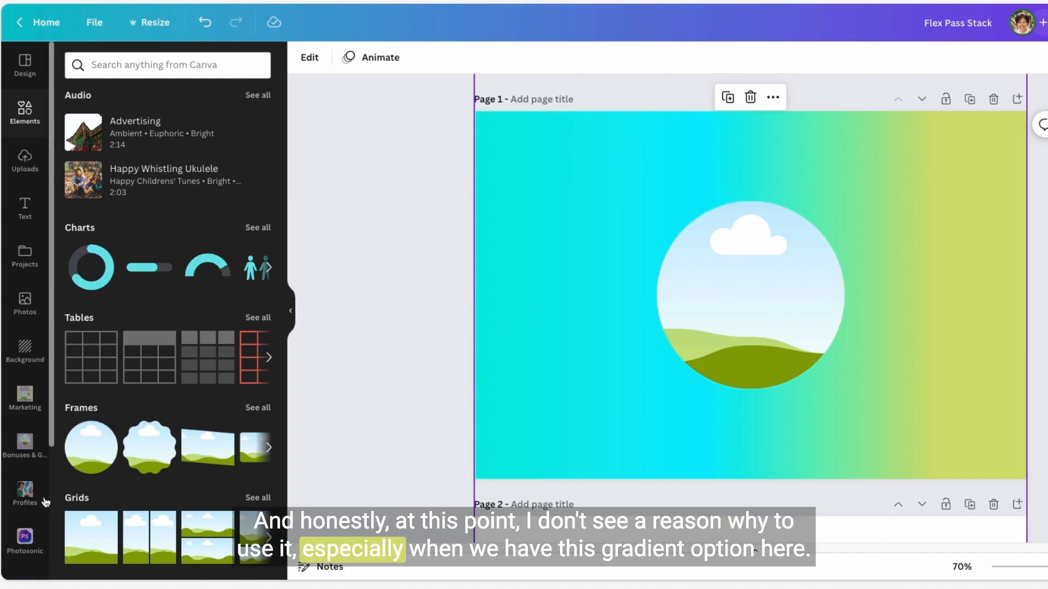
scroll(46, 500, "down", 3)
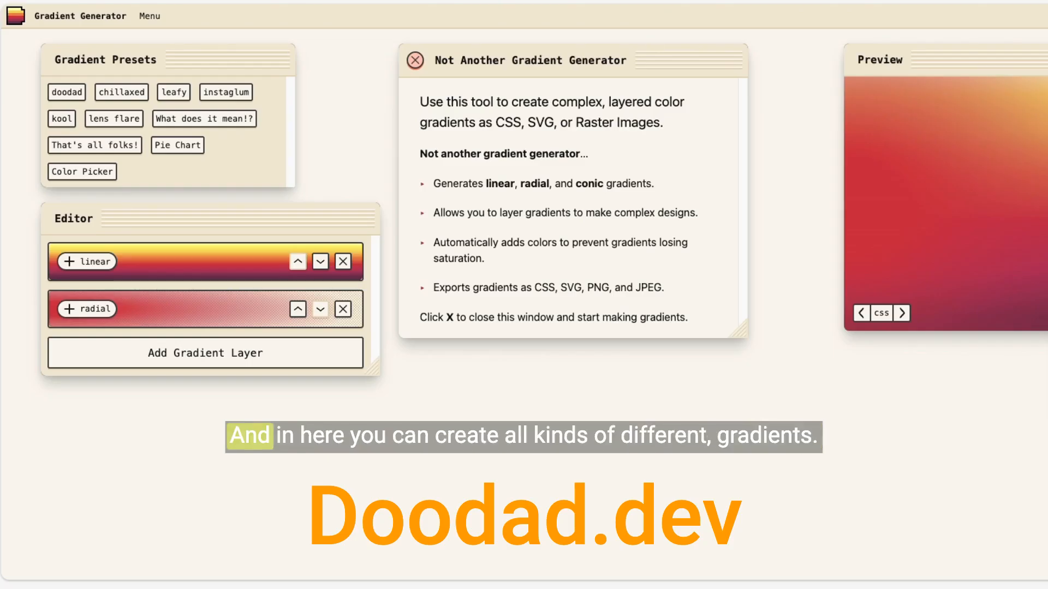
In the Doodad.dev Gradient Generator, move the Export Options window fully into view and load the leafy preset.
left_click_drag(1047, 208, 763, 203)
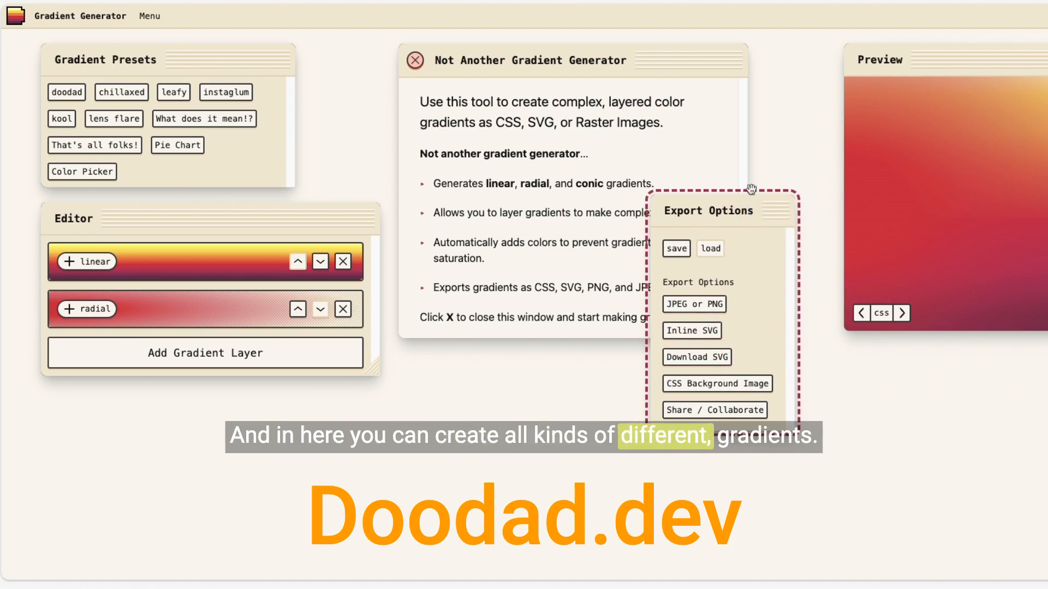
left_click(174, 93)
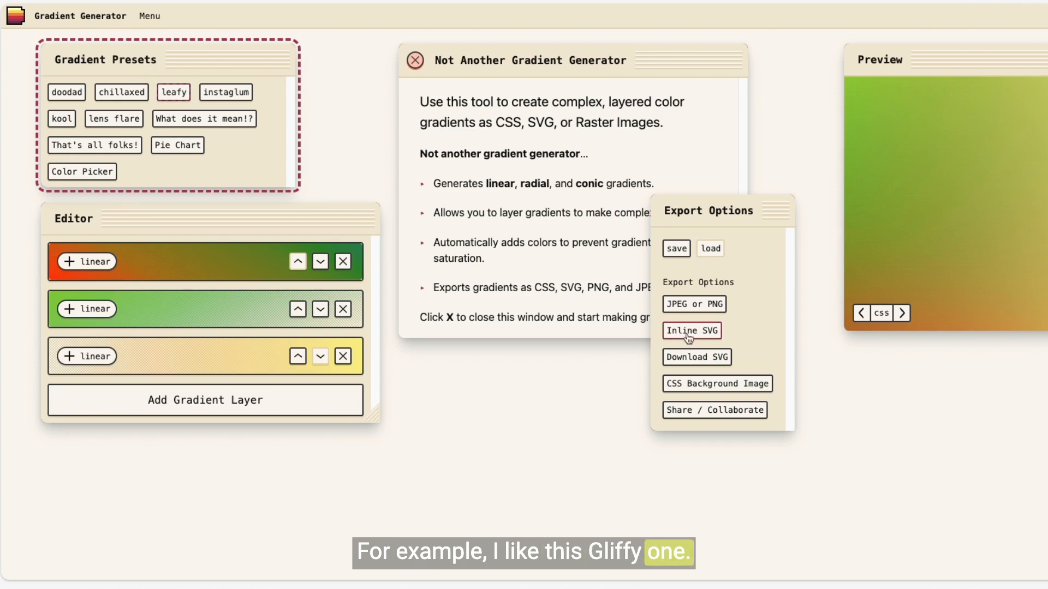
Export the leafy gradient as a PNG at the current screen size, 1920 × 1080, and save it as doodad.png in Downloads.
left_click(692, 302)
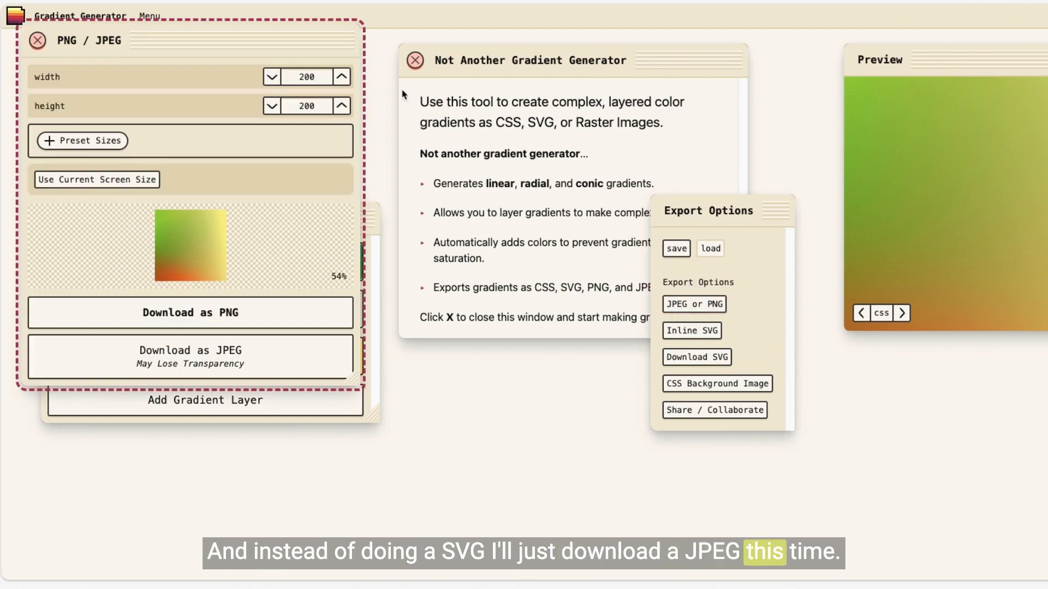
left_click(98, 186)
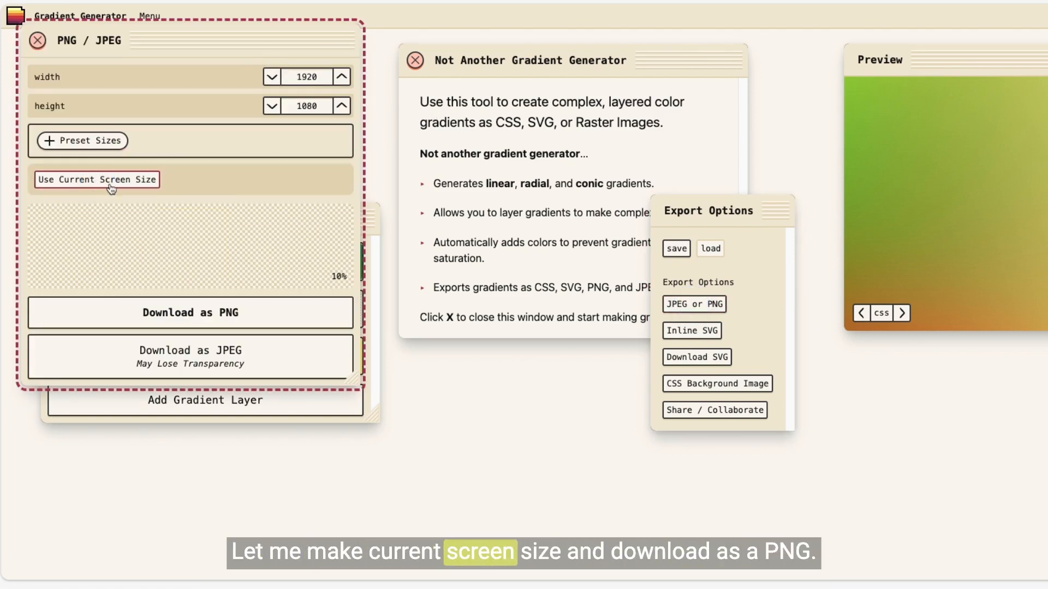
left_click(157, 313)
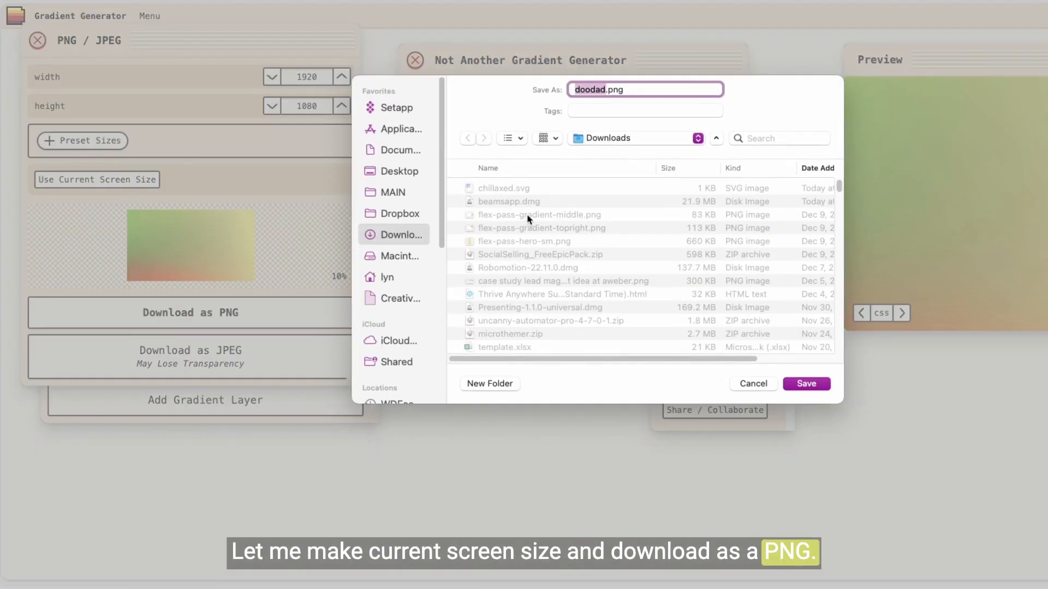
left_click(795, 389)
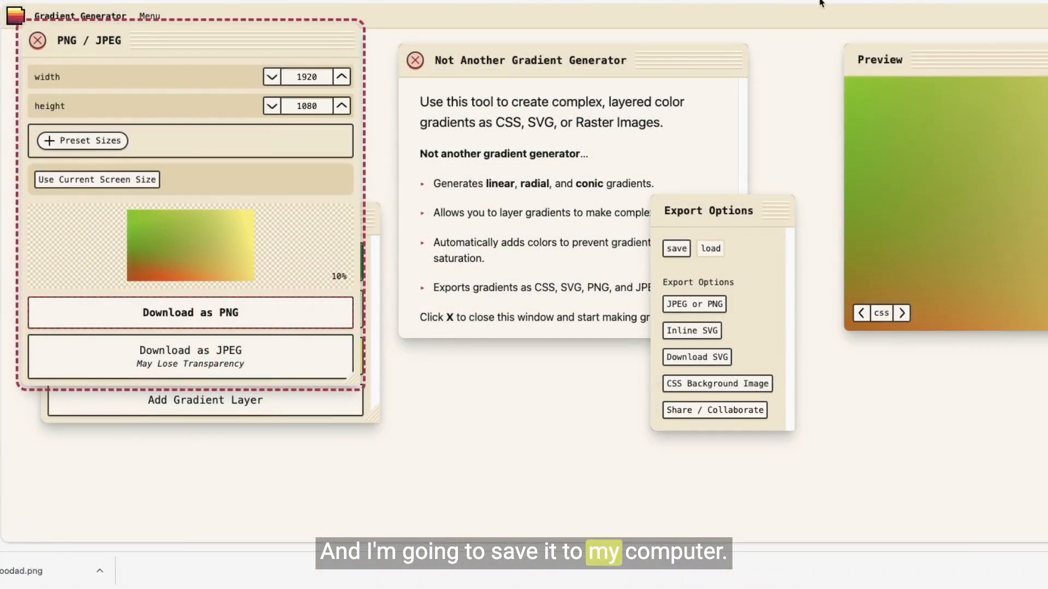
Switch to Canva, upload doodad.png from the computer and place it inside the circular frame on page 1.
left_click(820, 1)
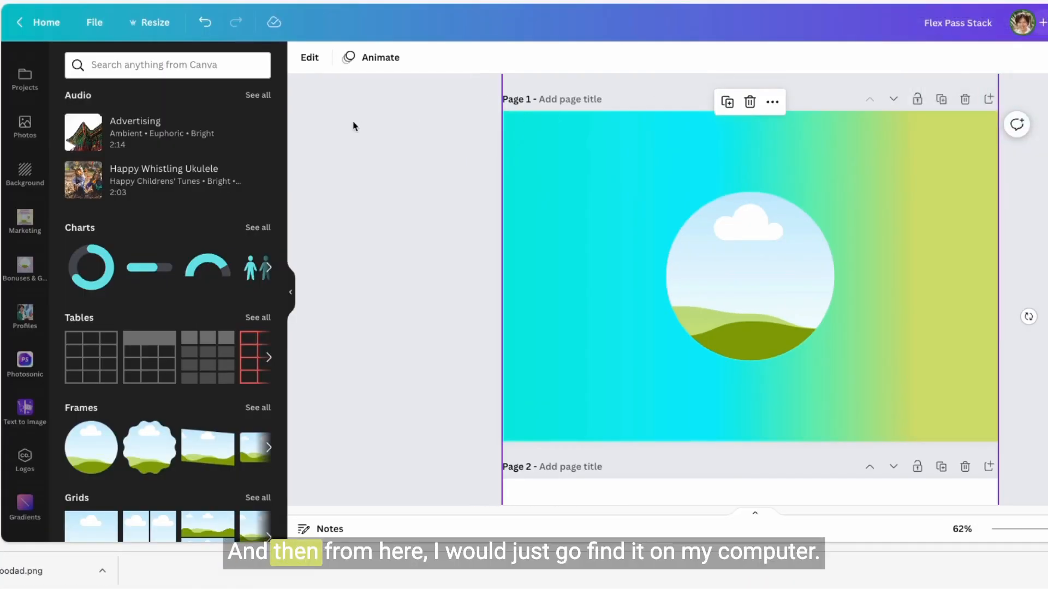
mouse_move(573, 580)
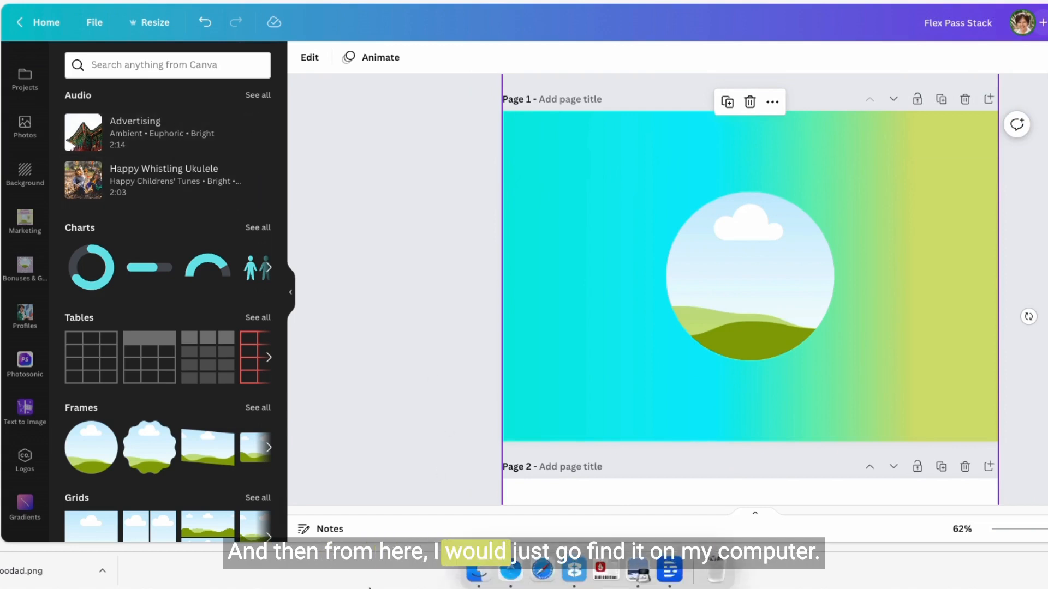
left_click(507, 572)
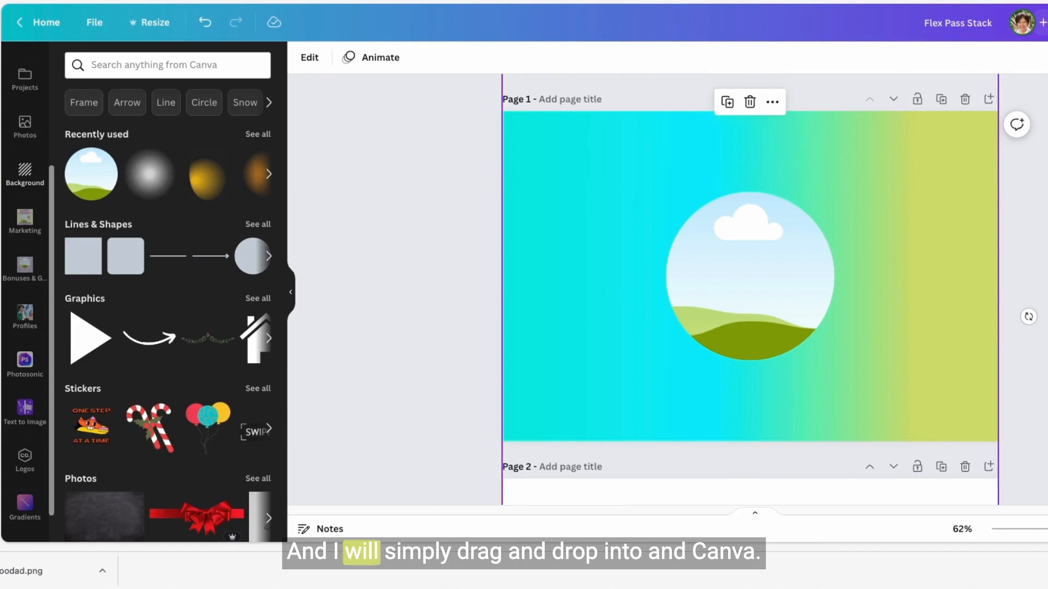
left_click_drag(55, 288, 170, 266)
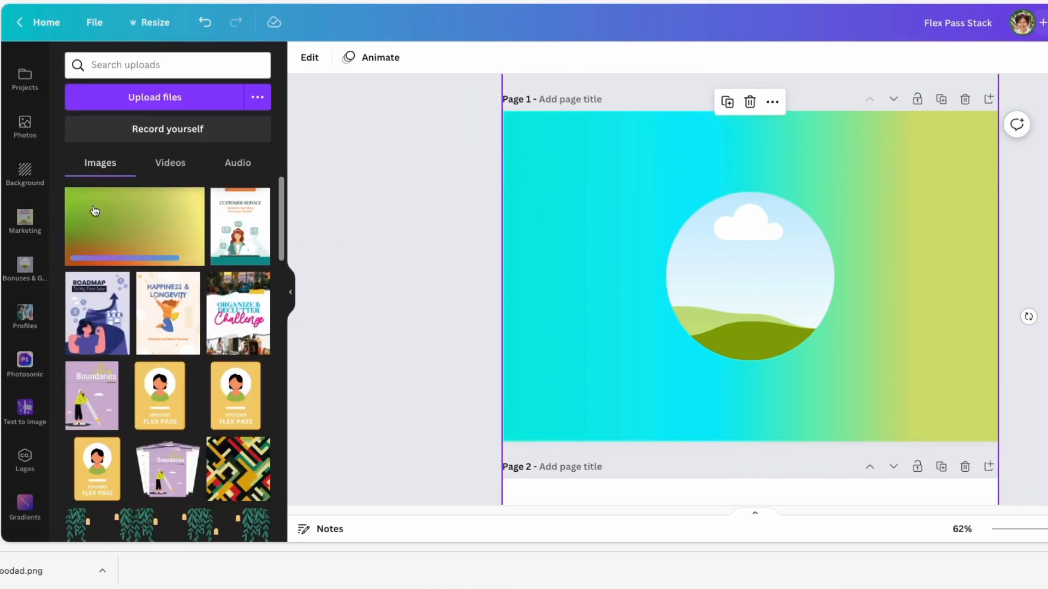
left_click_drag(95, 211, 706, 250)
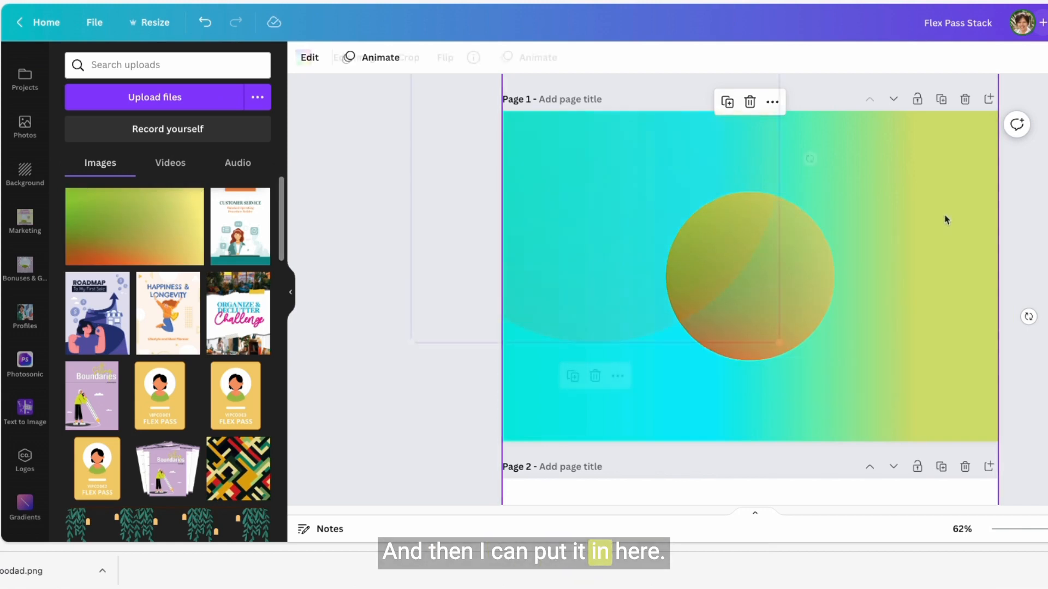